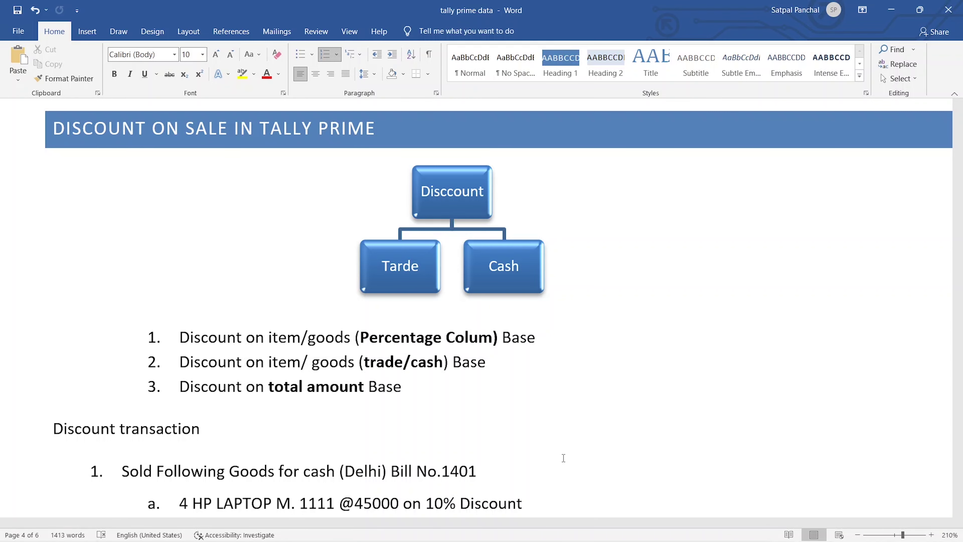
Step: Read through the discount-on-sale notes, covering the discount types and the four practice sale transactions
scroll(564, 458, down, 10)
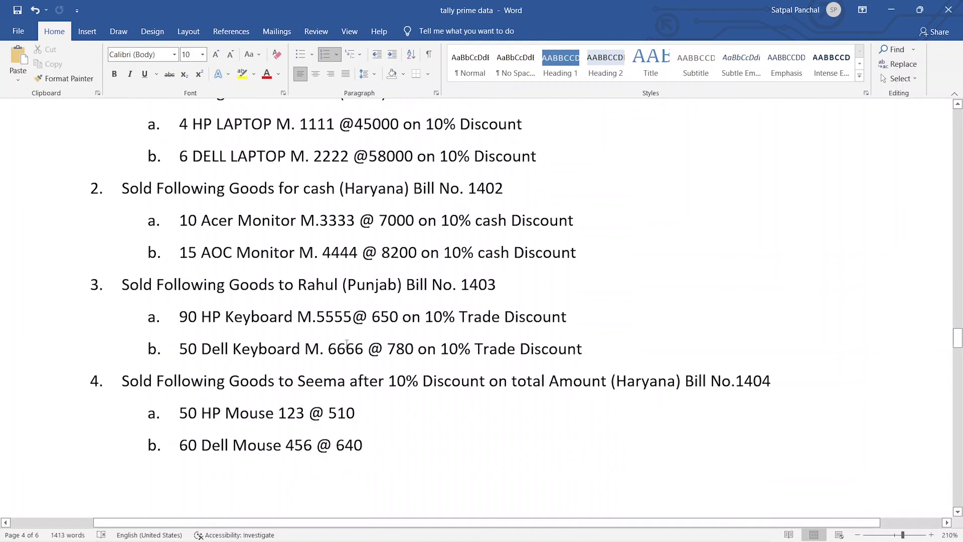
scroll(346, 344, up, 2)
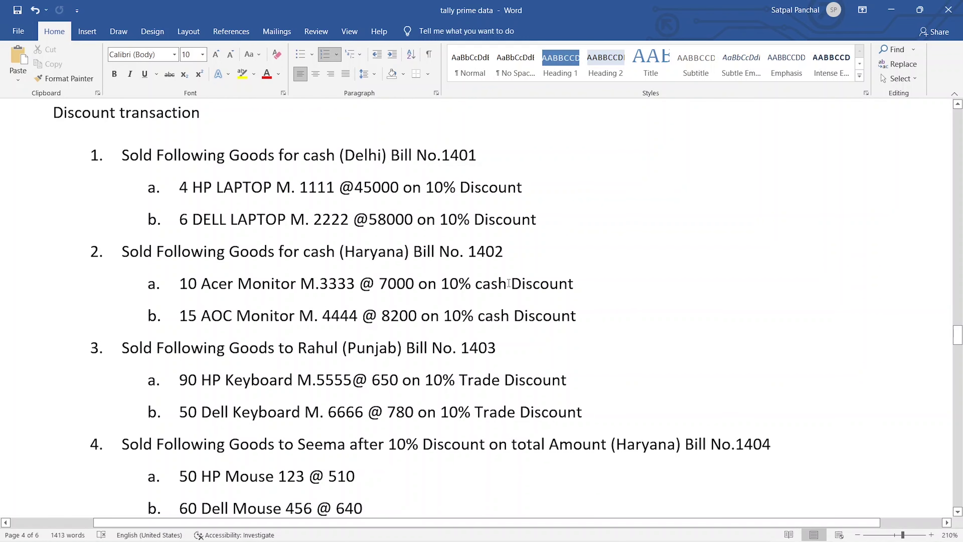
scroll(440, 355, down, 3)
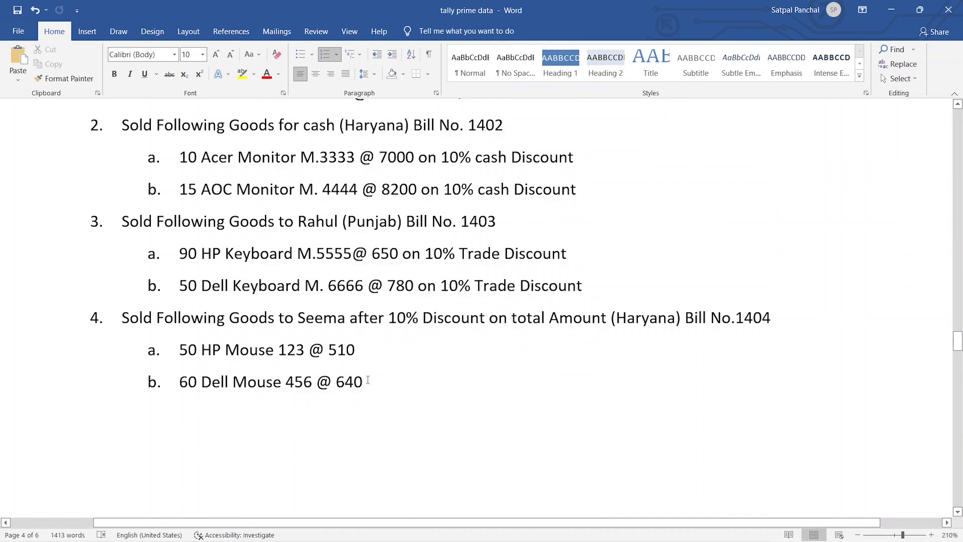
scroll(369, 380, up, 7)
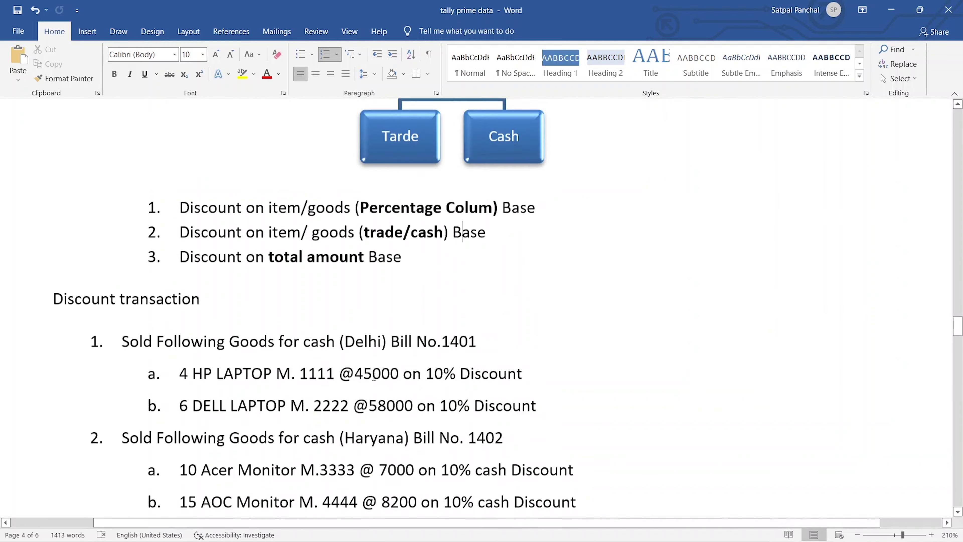
scroll(374, 377, up, 3)
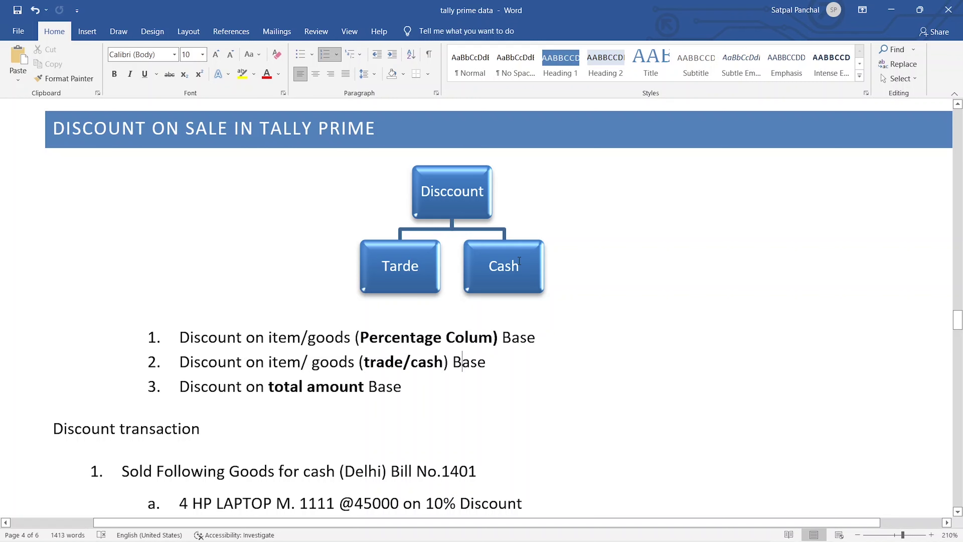
scroll(519, 261, down, 1)
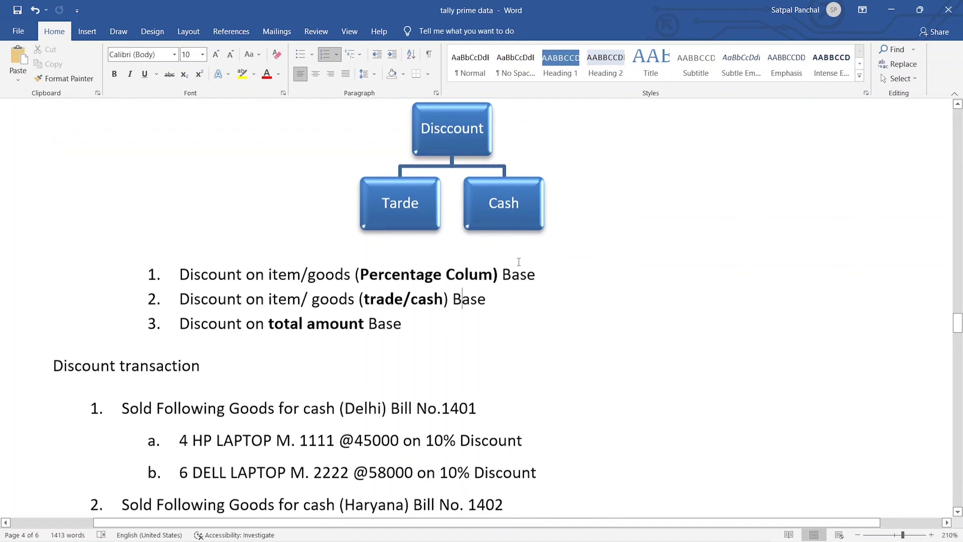
scroll(516, 270, down, 1)
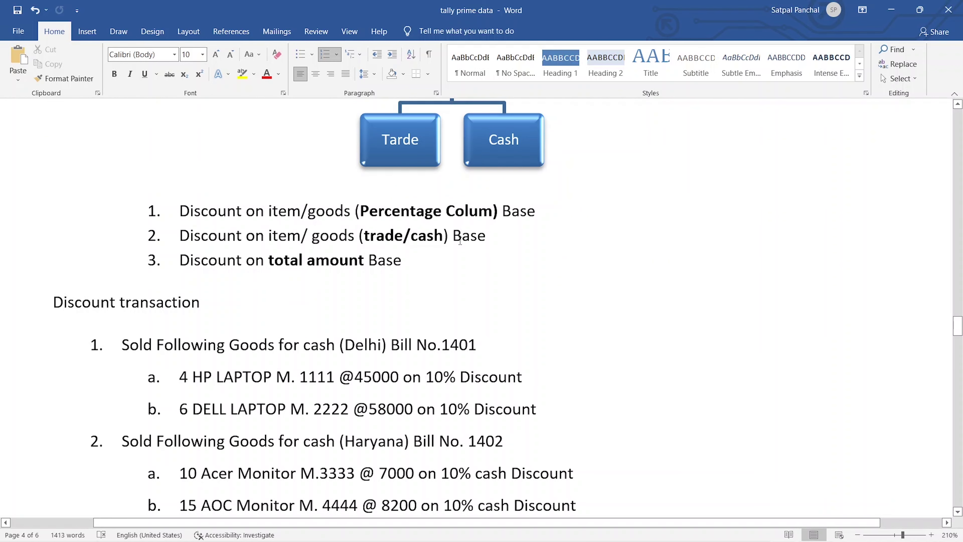
scroll(439, 250, down, 1)
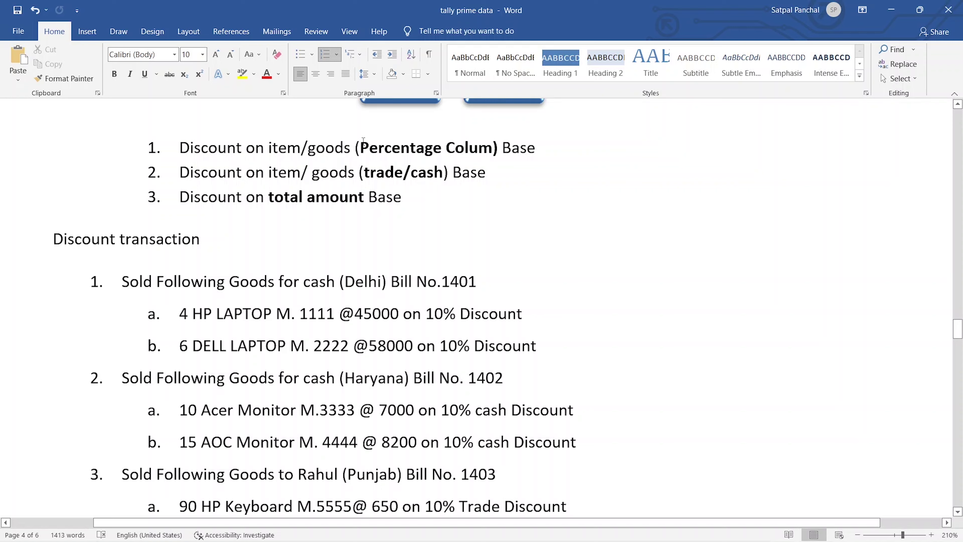
Step: Review the three discount bases in the notes: percentage column, trade/cash and total amount
drag(363, 141, 477, 150)
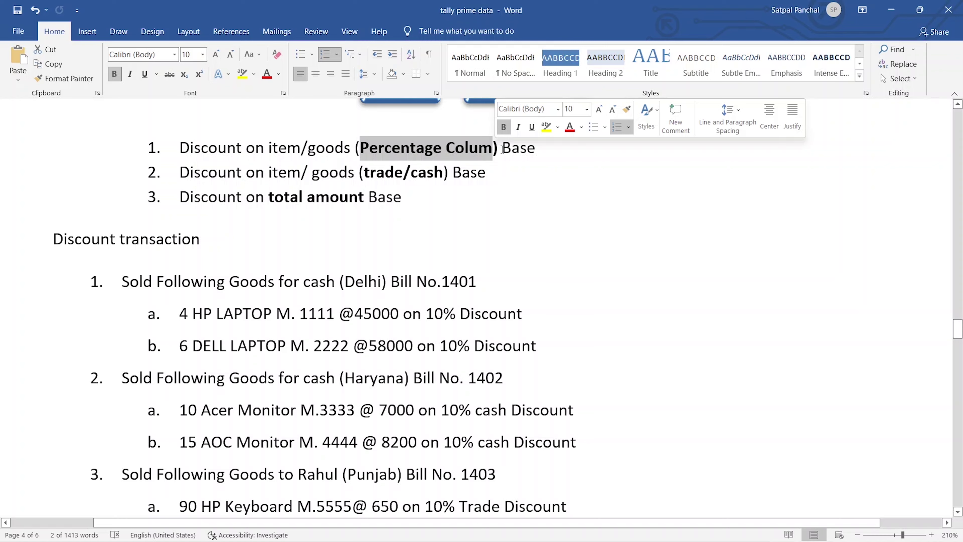
drag(364, 169, 435, 178)
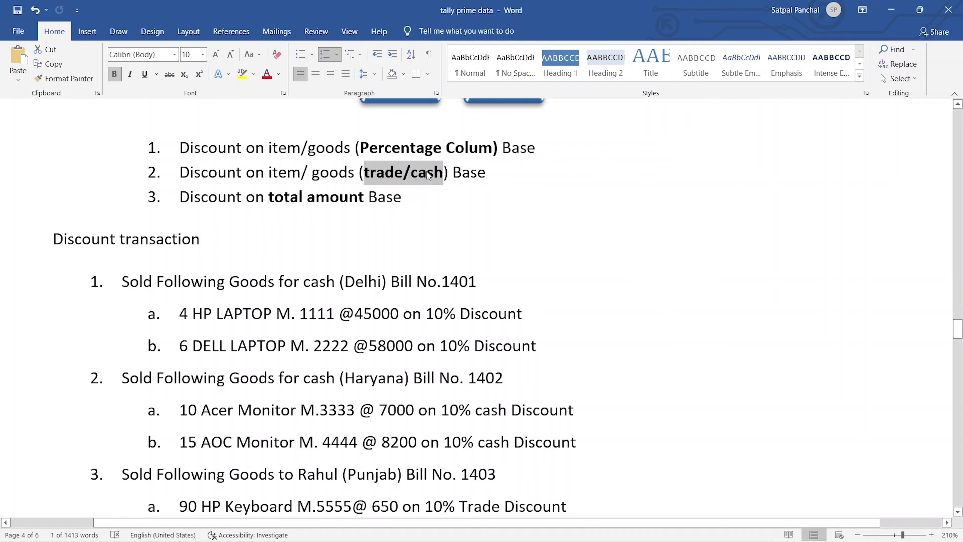
scroll(424, 170, down, 2)
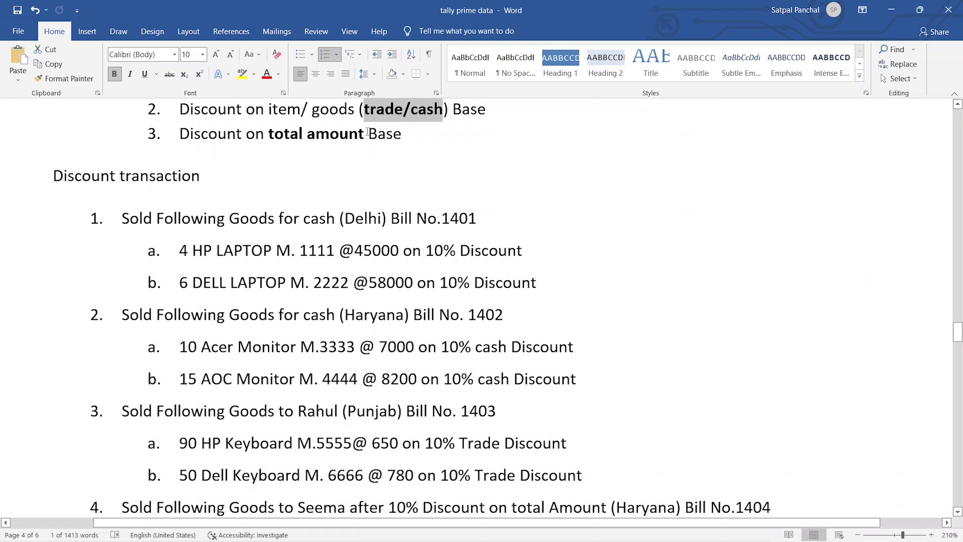
drag(367, 132, 270, 133)
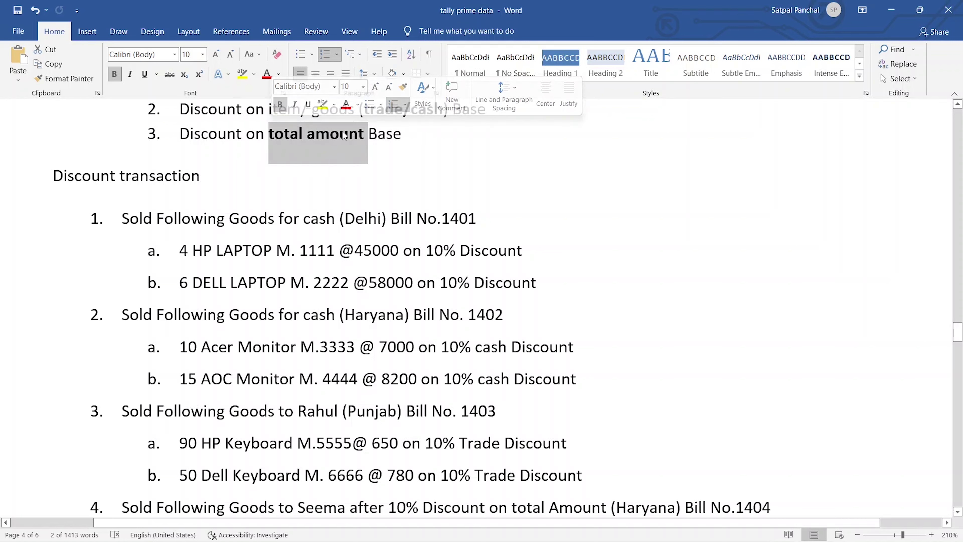
click(296, 151)
scroll(404, 178, up, 2)
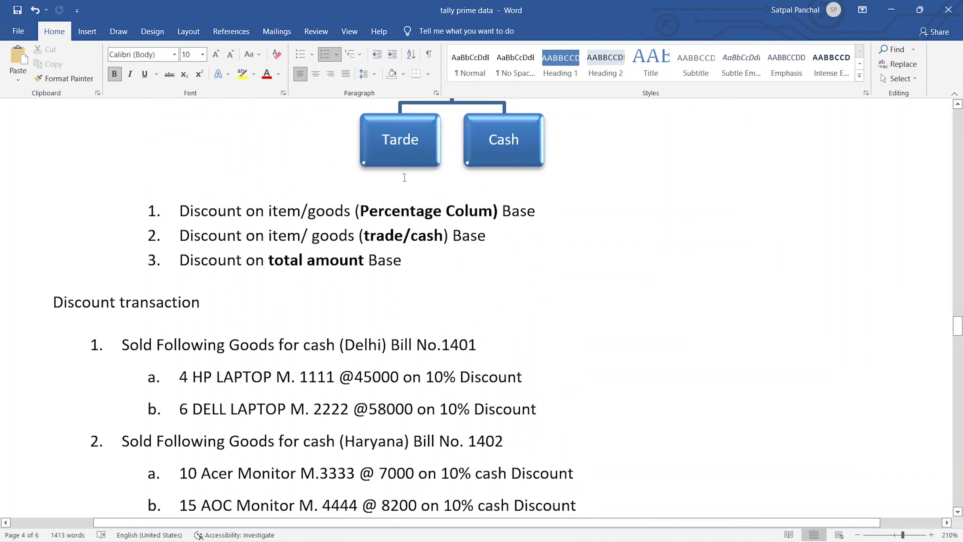
drag(453, 236, 344, 232)
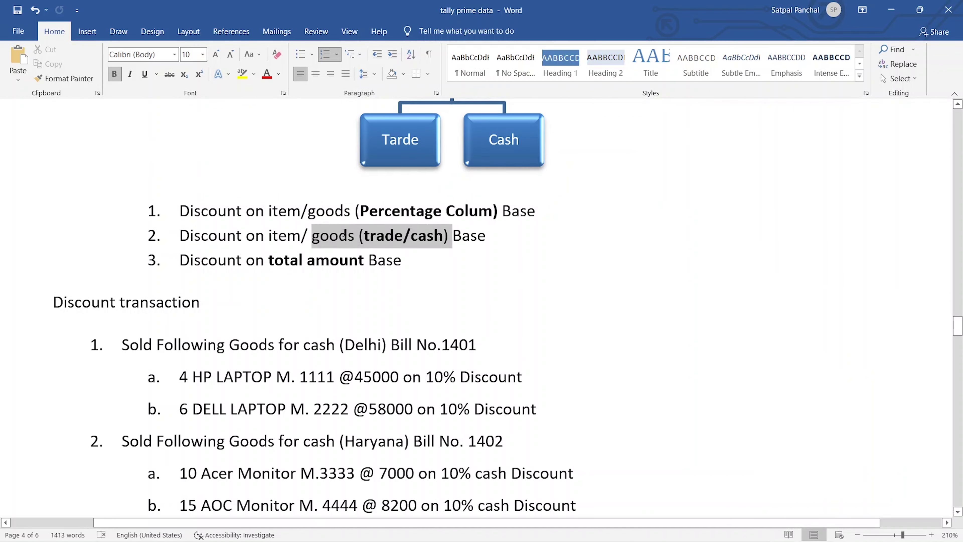
click(362, 208)
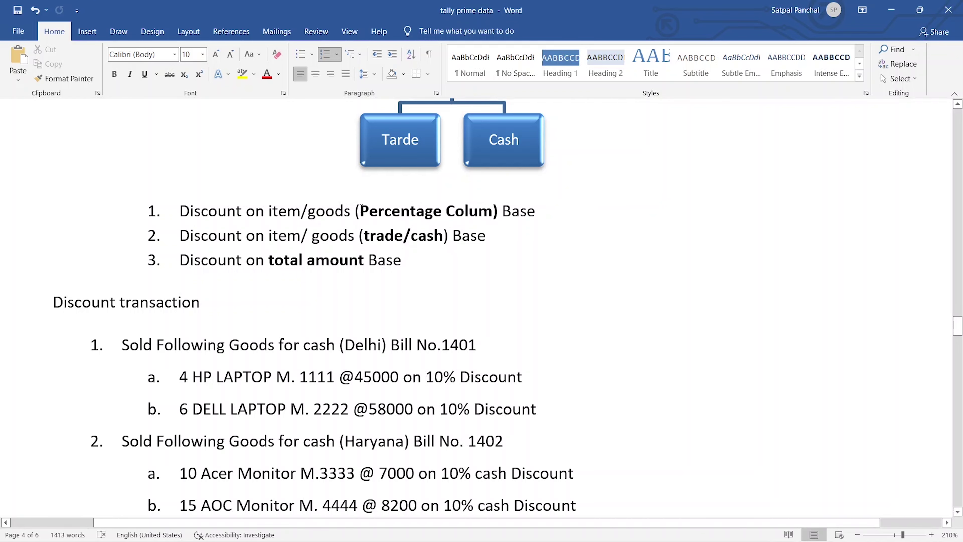
drag(392, 208, 418, 236)
click(422, 263)
scroll(424, 265, down, 2)
scroll(423, 265, down, 2)
scroll(436, 260, down, 2)
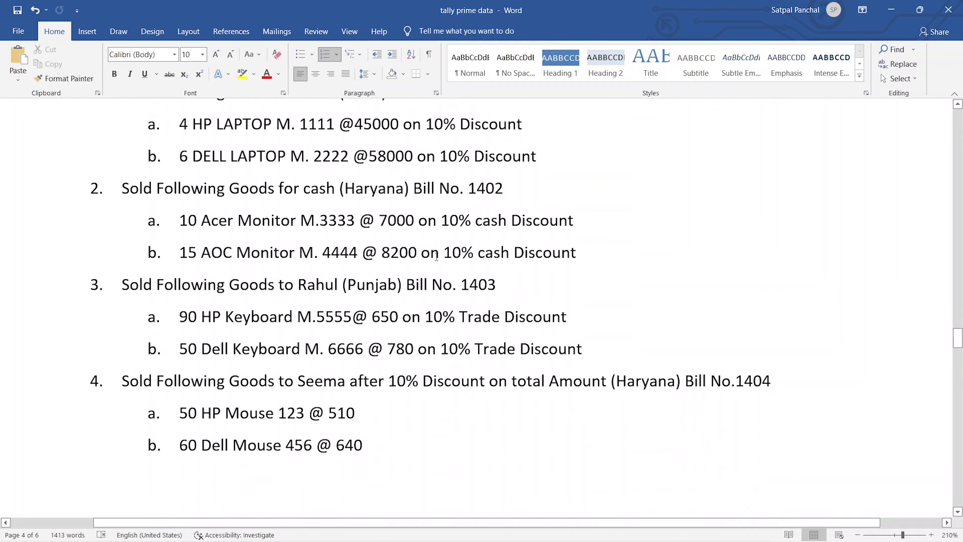
scroll(439, 258, up, 2)
Step: Switch to TallyPrime and open a new Sales voucher from the Gateway of Tally
key(alt+Tab)
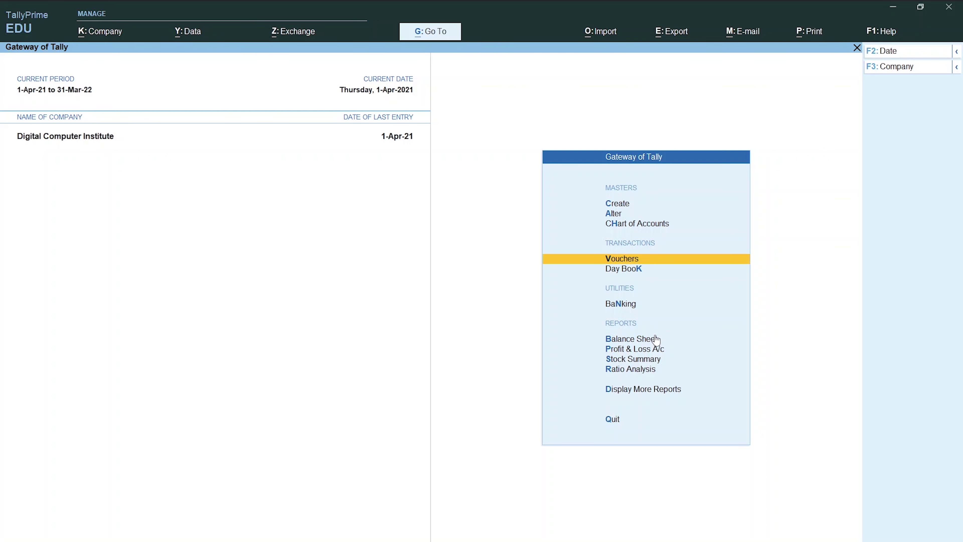
key(Down)
key(Up)
key(Return)
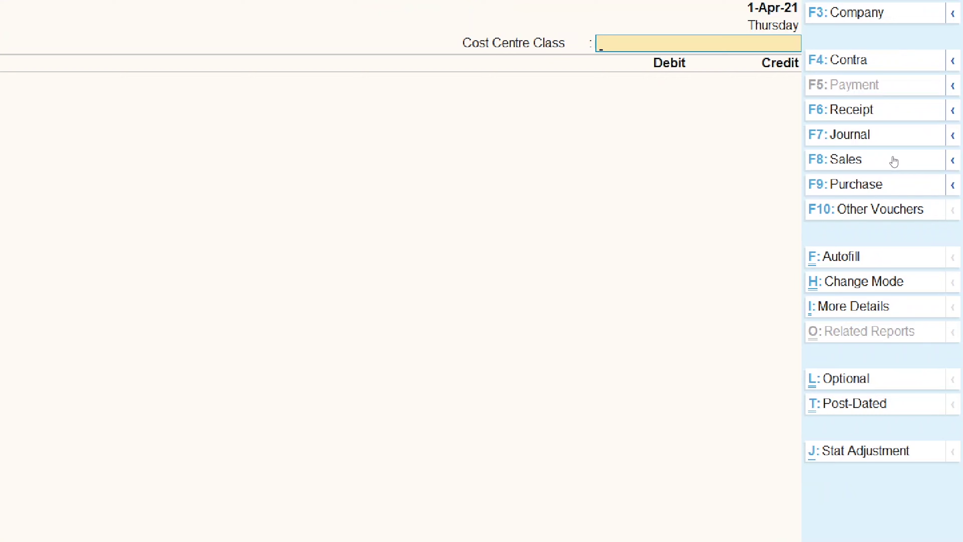
click(849, 161)
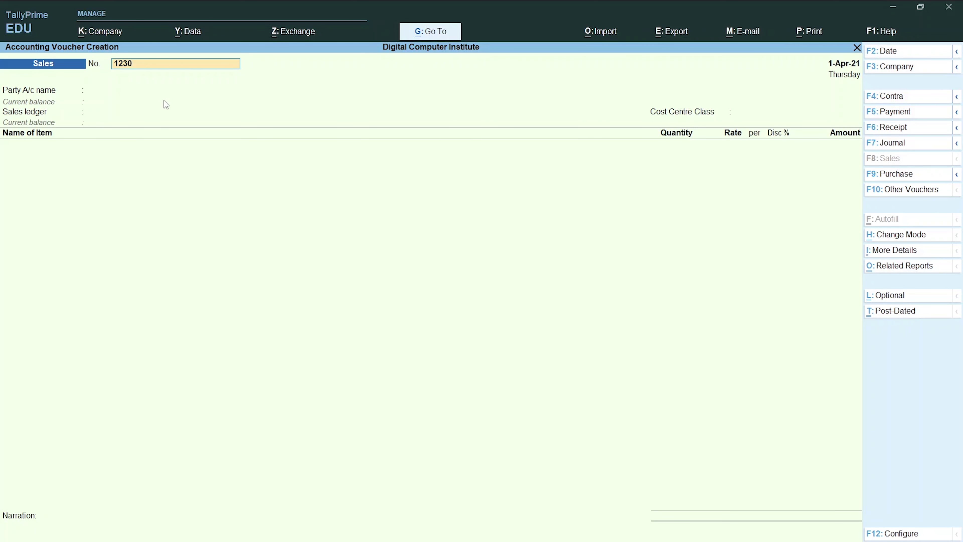
Step: Switch back to the Word notes and examine the Delhi cash sale's bill number, laptop items, rates and discounts
key(alt+Tab)
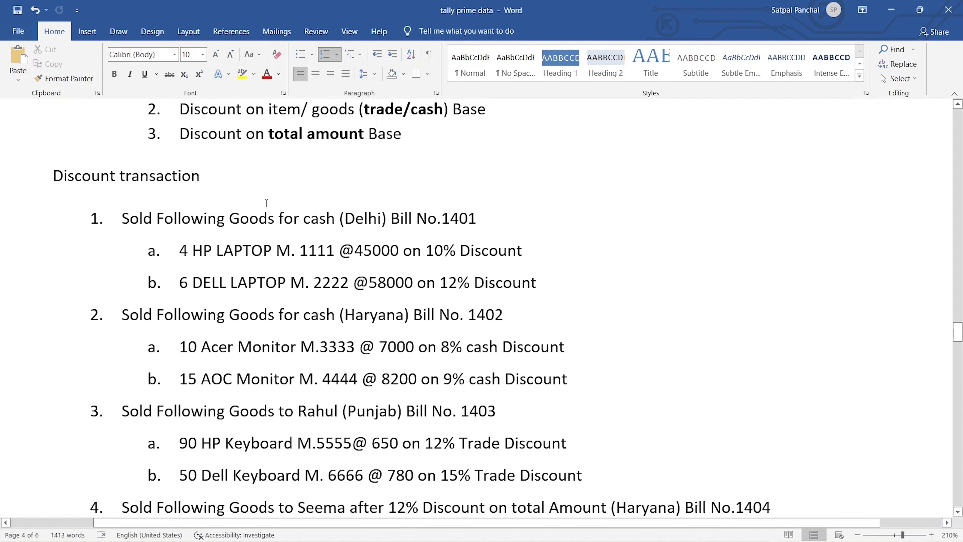
scroll(226, 198, down, 1)
scroll(226, 198, down, 1)
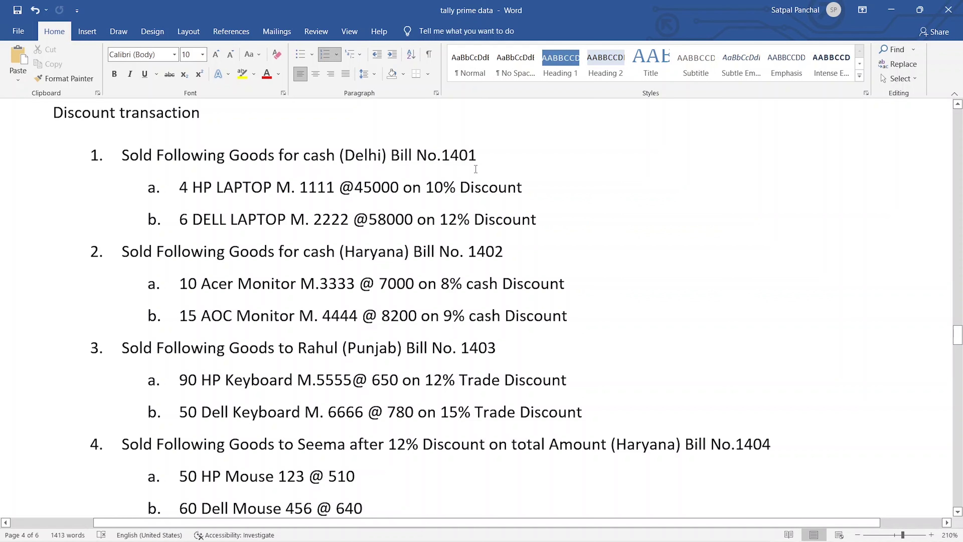
drag(493, 154, 440, 156)
click(617, 186)
drag(362, 187, 399, 187)
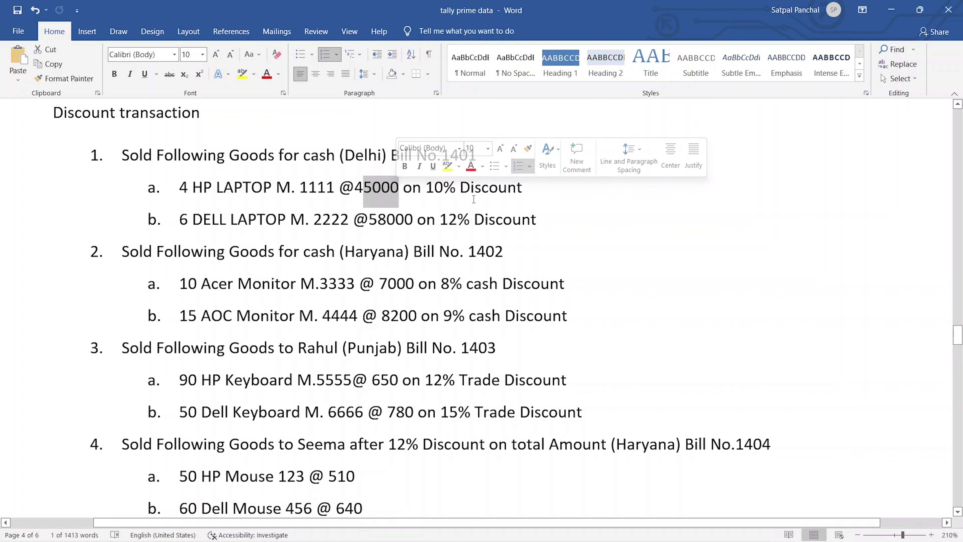
drag(544, 194, 178, 219)
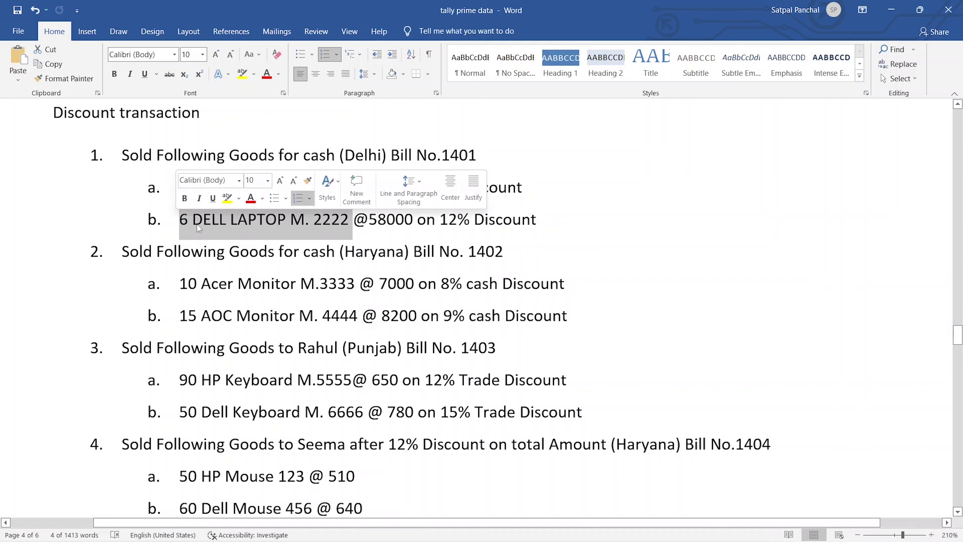
click(376, 220)
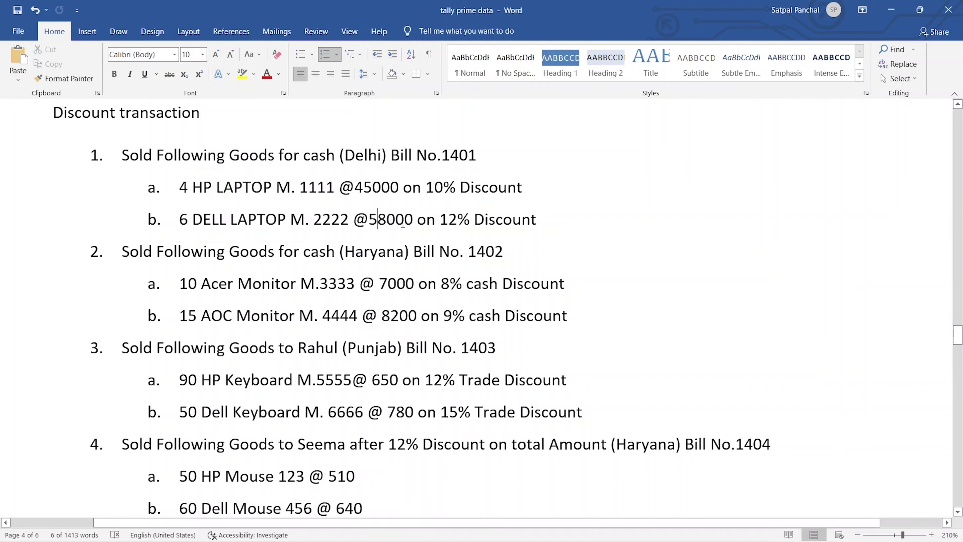
drag(555, 219, 417, 220)
click(508, 250)
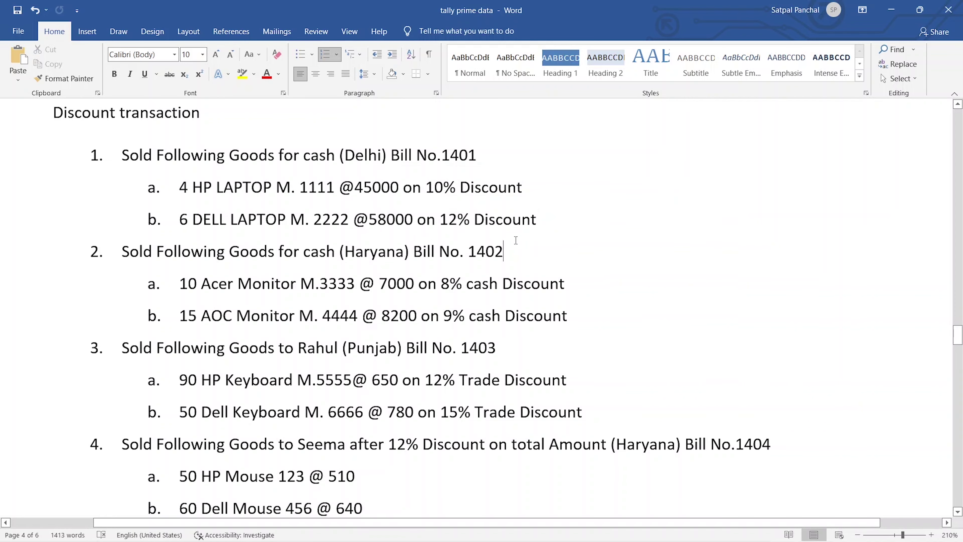
Step: Compare the listed discount bases with the practice transactions using percentage, cash, trade and total-amount discounts
scroll(455, 243, up, 5)
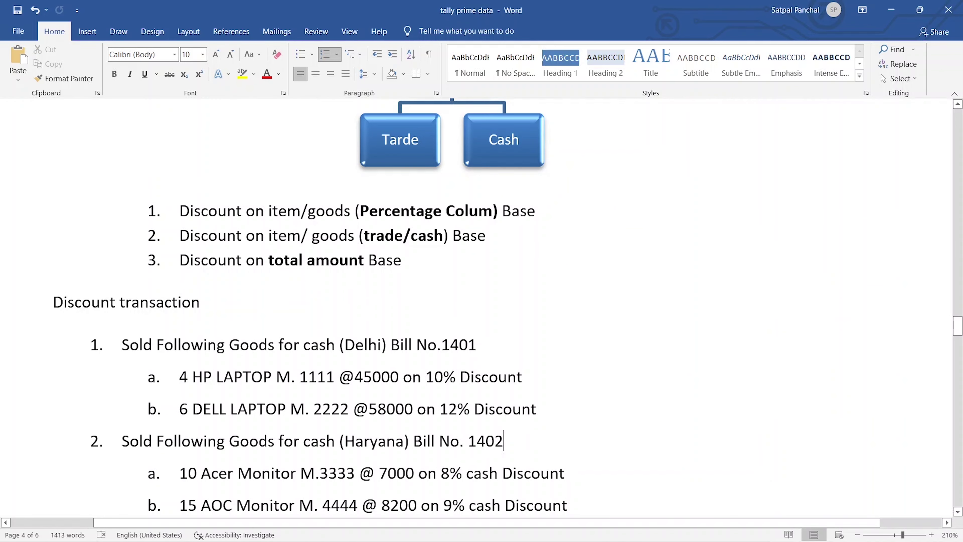
drag(360, 213, 488, 220)
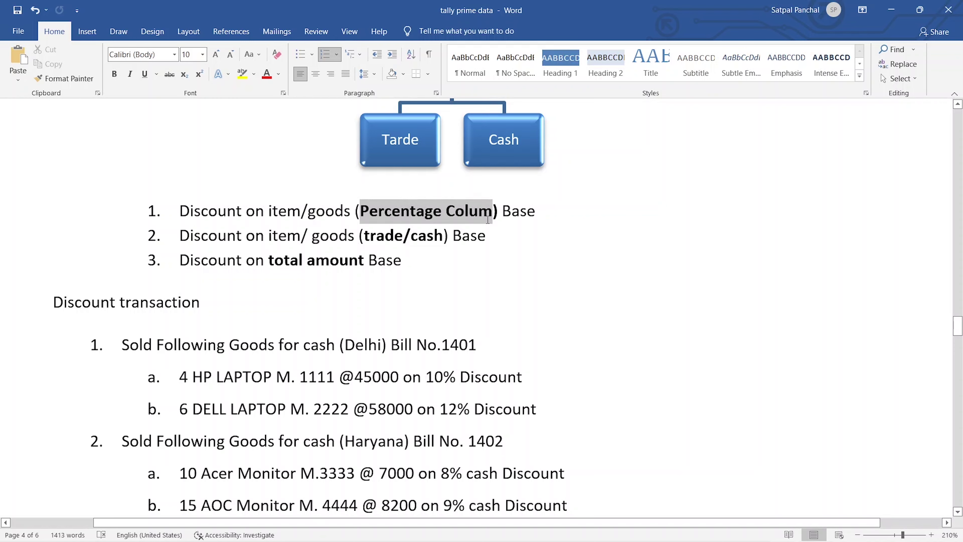
scroll(480, 256, down, 3)
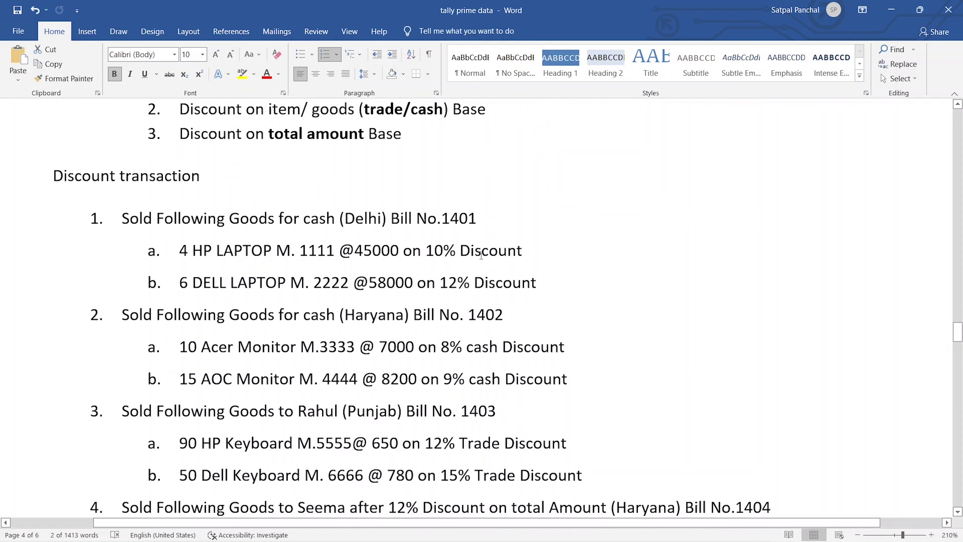
scroll(481, 255, down, 3)
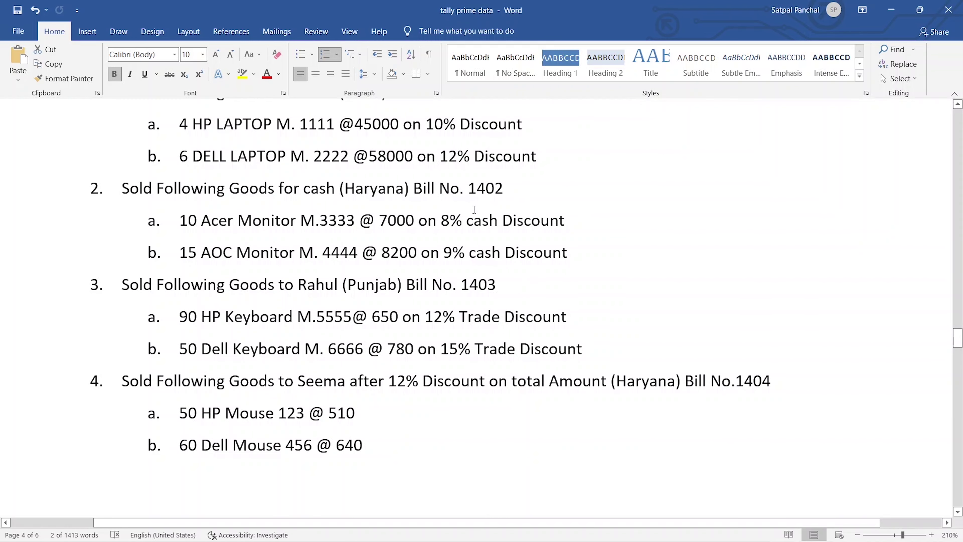
drag(455, 222, 512, 259)
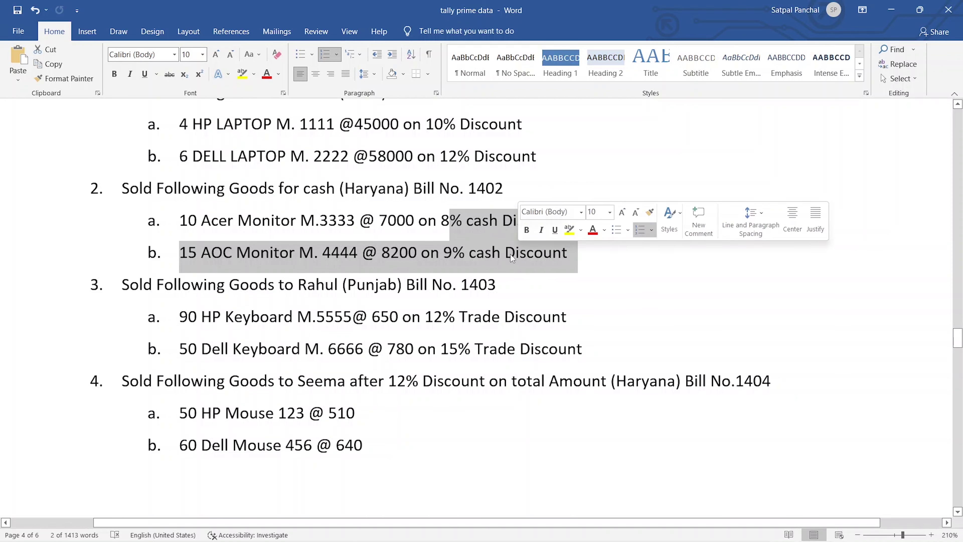
drag(577, 253, 471, 228)
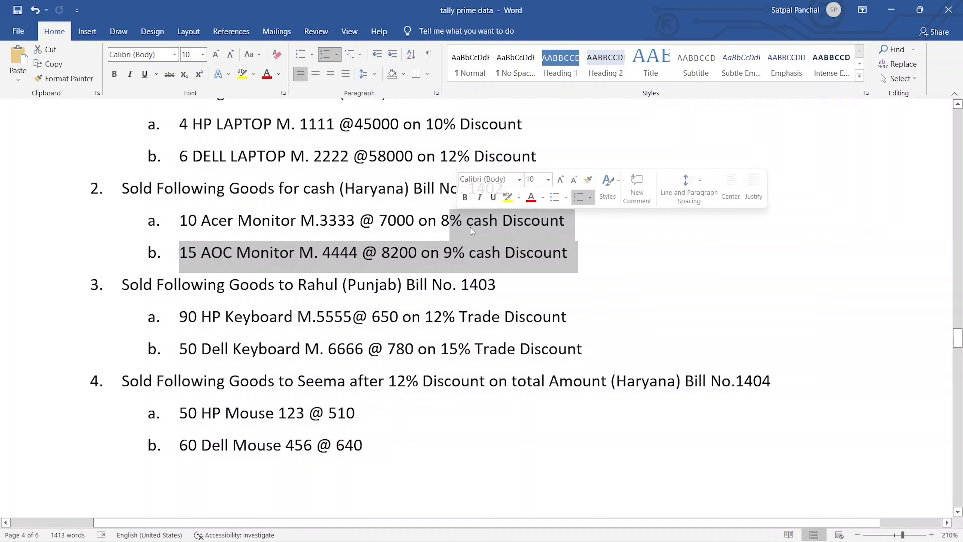
scroll(470, 228, down, 2)
drag(583, 286, 496, 256)
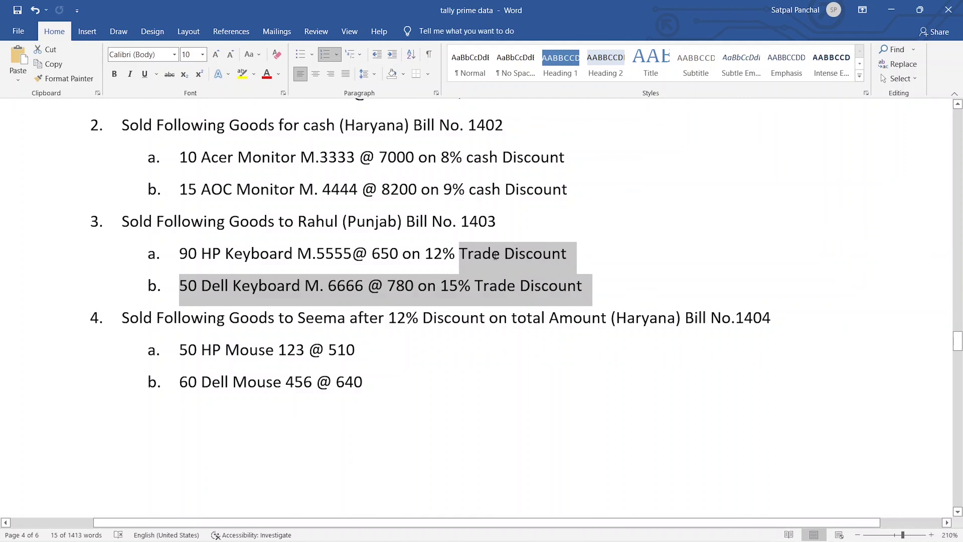
scroll(448, 237, down, 4)
drag(335, 194, 518, 200)
scroll(436, 224, up, 6)
scroll(434, 233, up, 10)
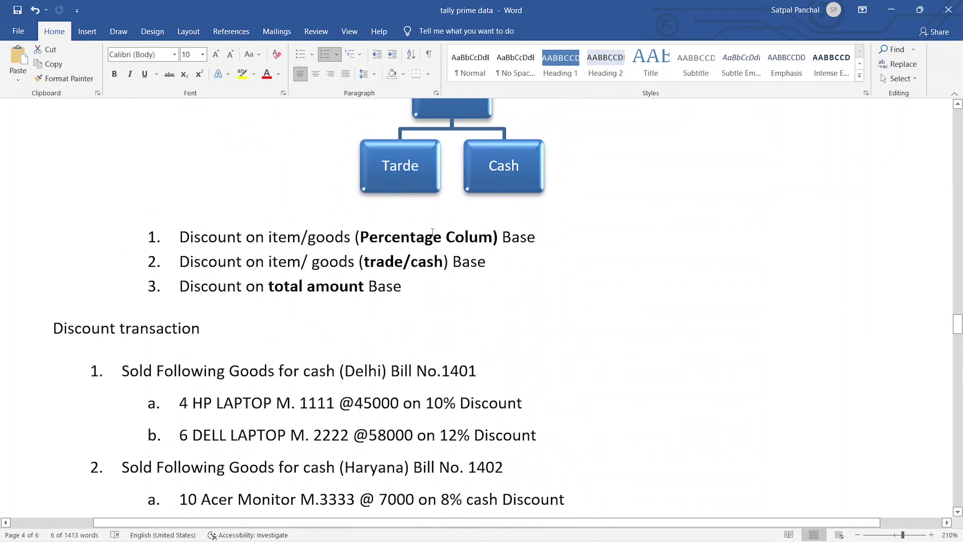
scroll(318, 294, down, 10)
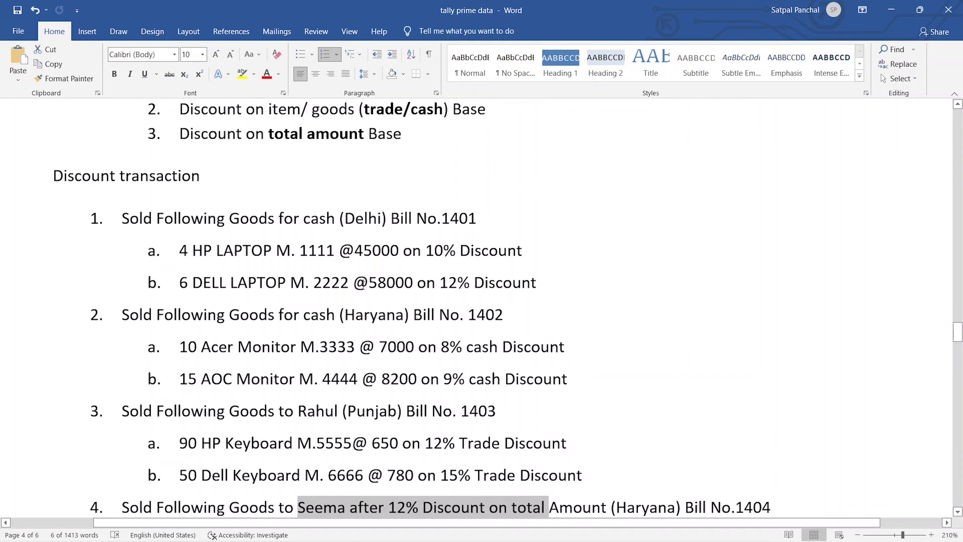
scroll(381, 273, up, 6)
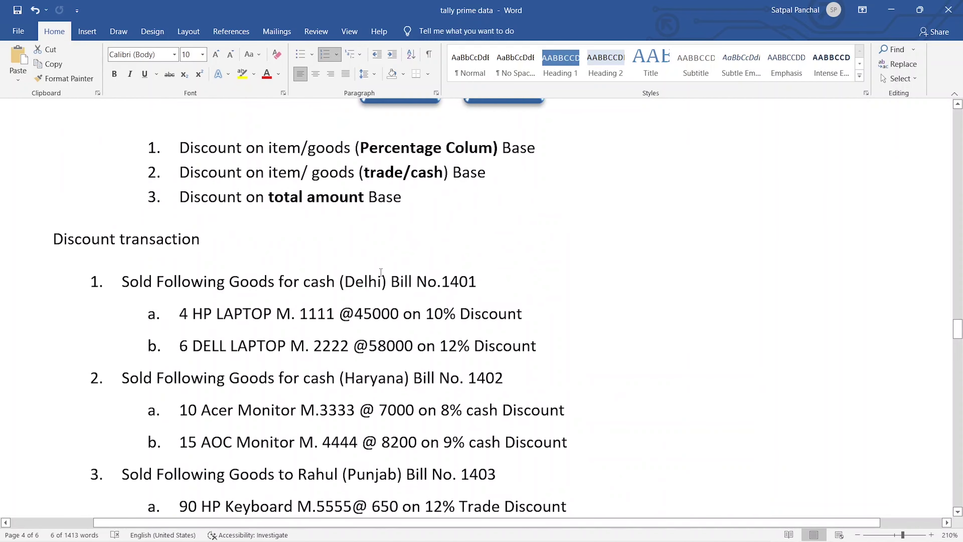
Step: Read through the practice discount transactions in the notes, focusing on the Delhi cash sale and its laptop items
scroll(380, 273, down, 6)
scroll(380, 273, down, 6)
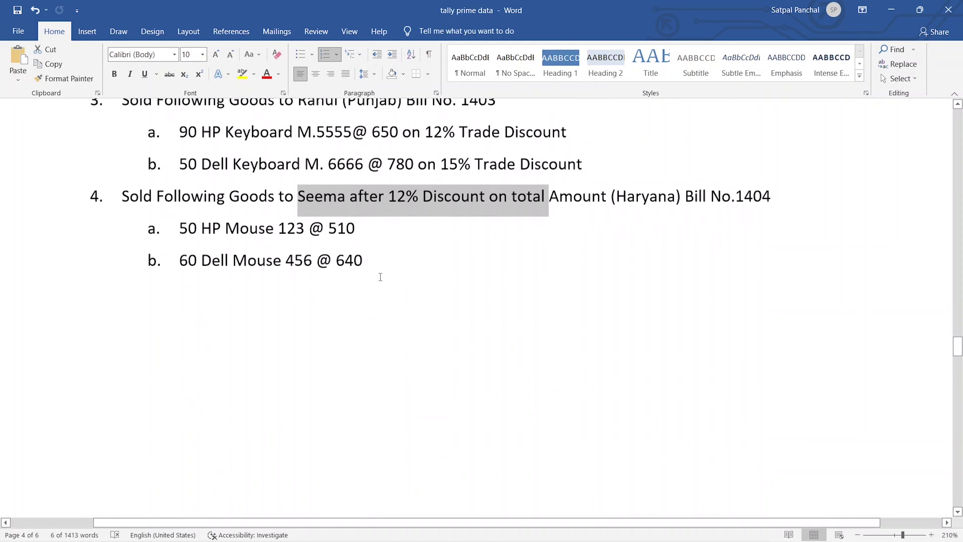
scroll(381, 275, up, 8)
scroll(380, 277, up, 2)
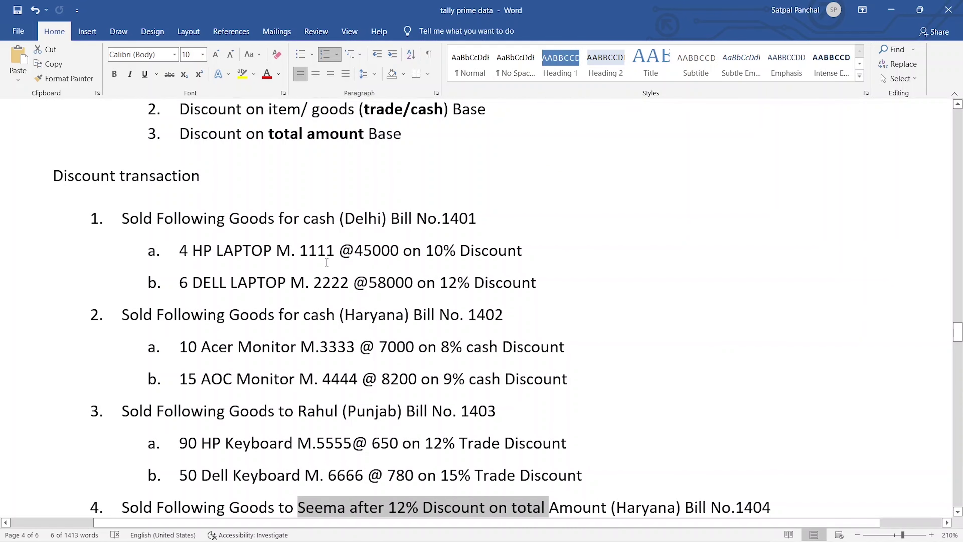
scroll(327, 262, up, 2)
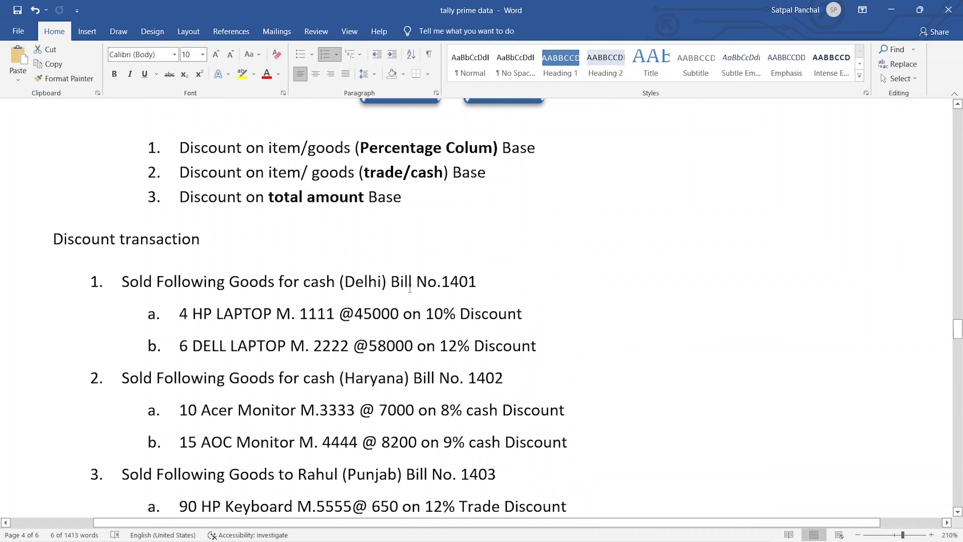
scroll(153, 271, down, 2)
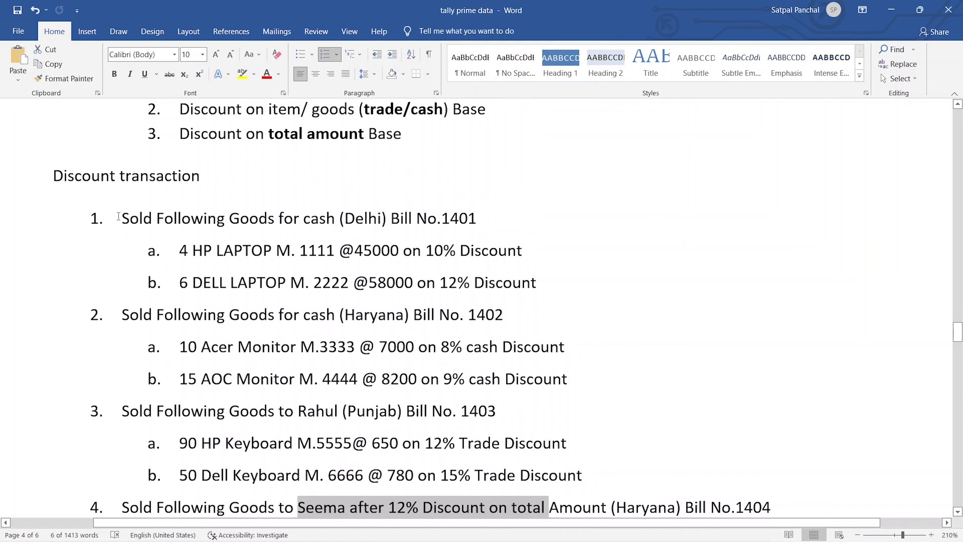
drag(120, 219, 426, 257)
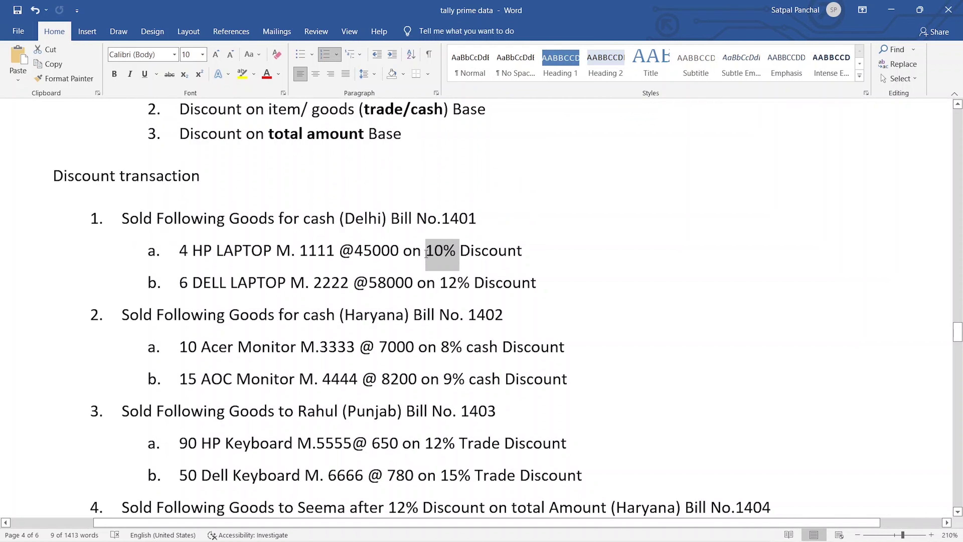
Step: Switch to TallyPrime and set the sales voucher number to 1401, matching the bill number in the Word notes
key(alt+Tab)
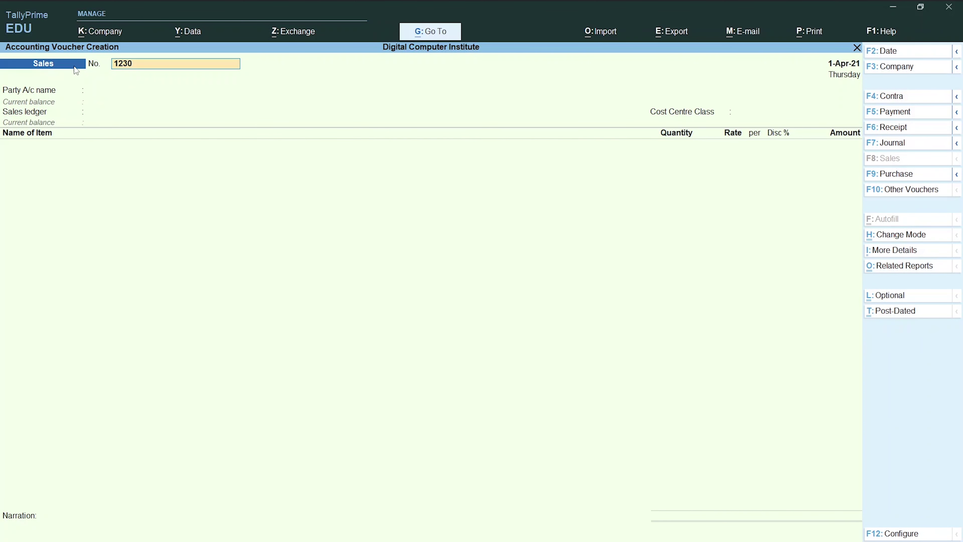
key(Return)
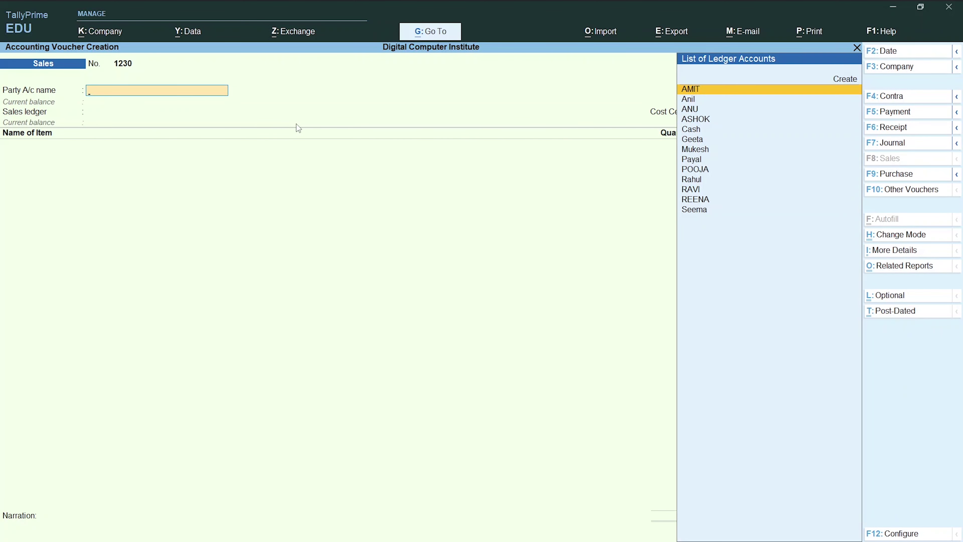
key(BackSpace)
key(alt+Tab)
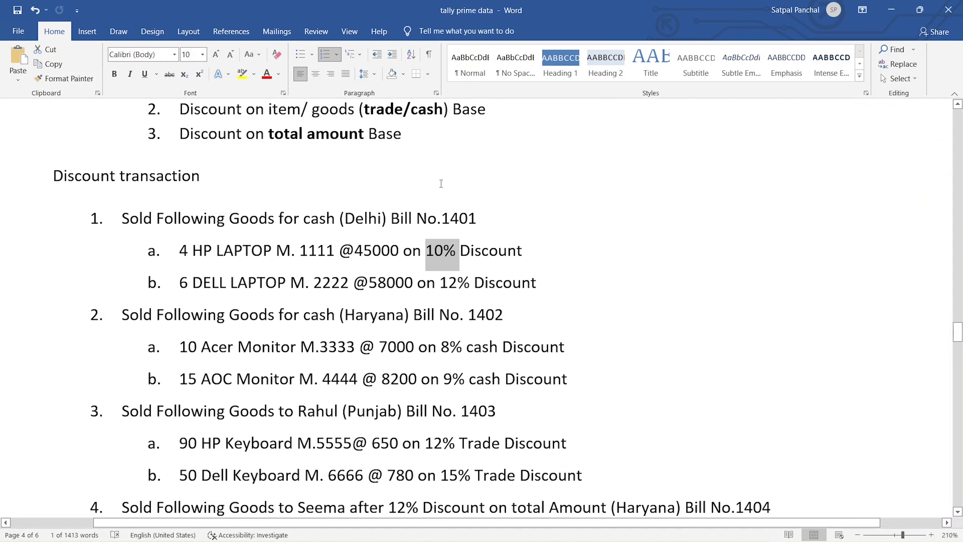
key(alt+Tab)
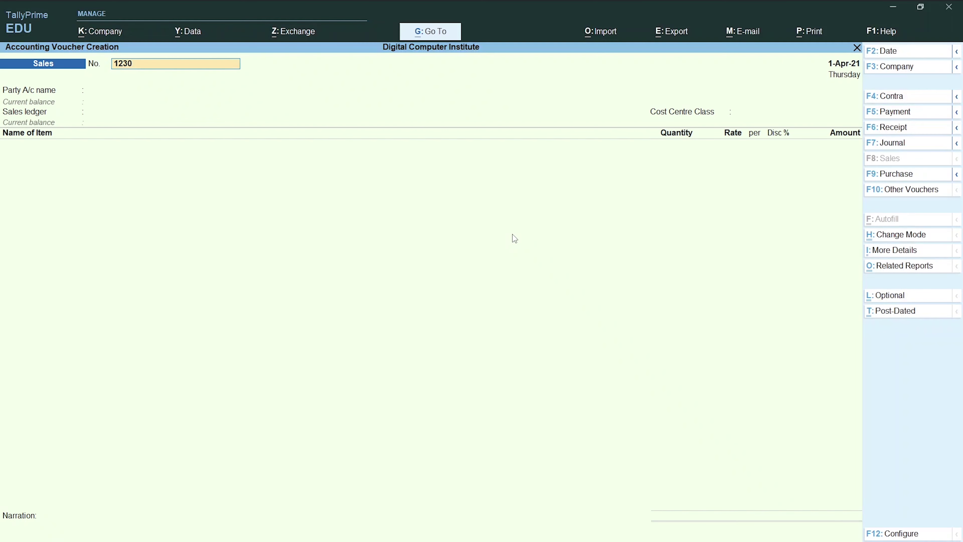
text(1401)
key(Return)
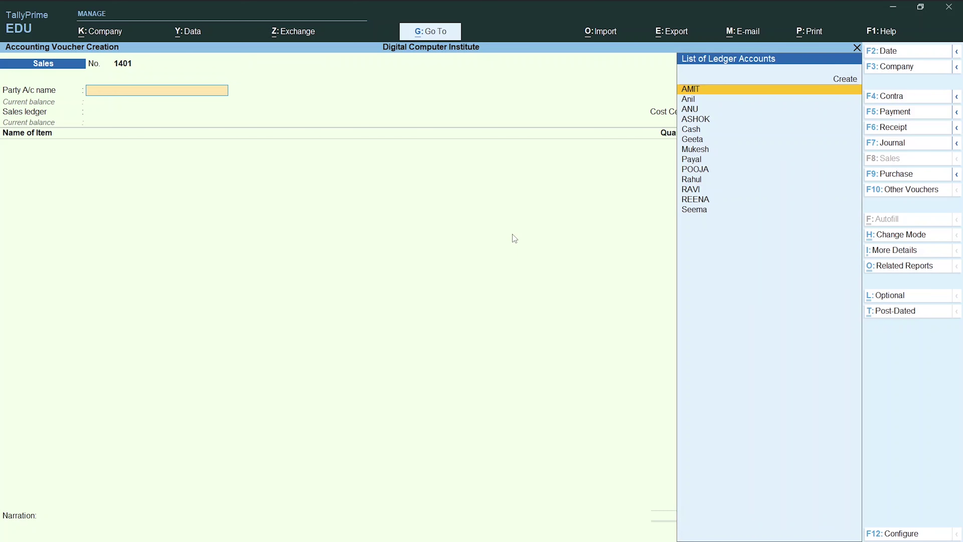
Step: Choose Cash as the party account, leave the dispatch details blank and proceed through the party details
text(Ca)
key(Return)
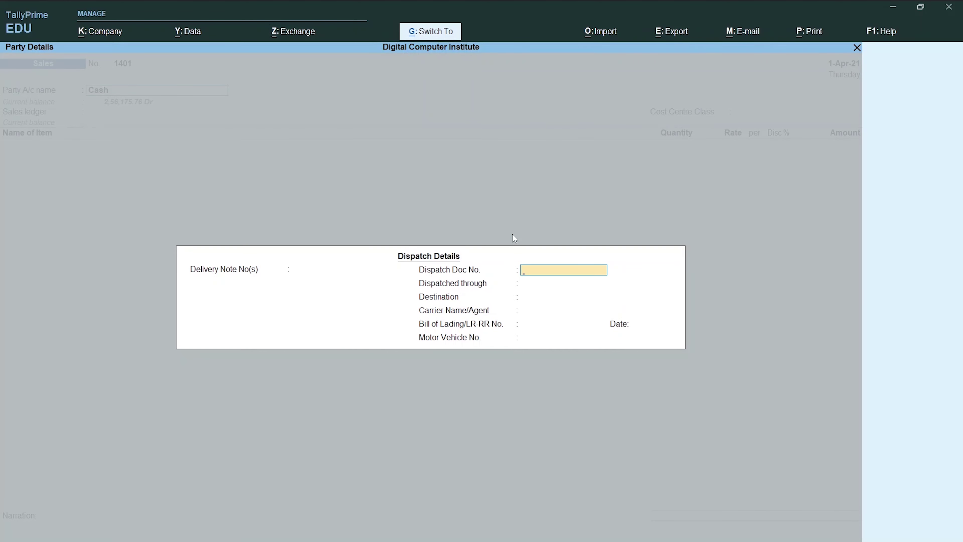
key(Return)
key(Return)
key(Return)
key(Return)
key(Return)
key(Return)
key(Return)
key(Return)
key(Return)
key(Return)
key(Return)
key(Return)
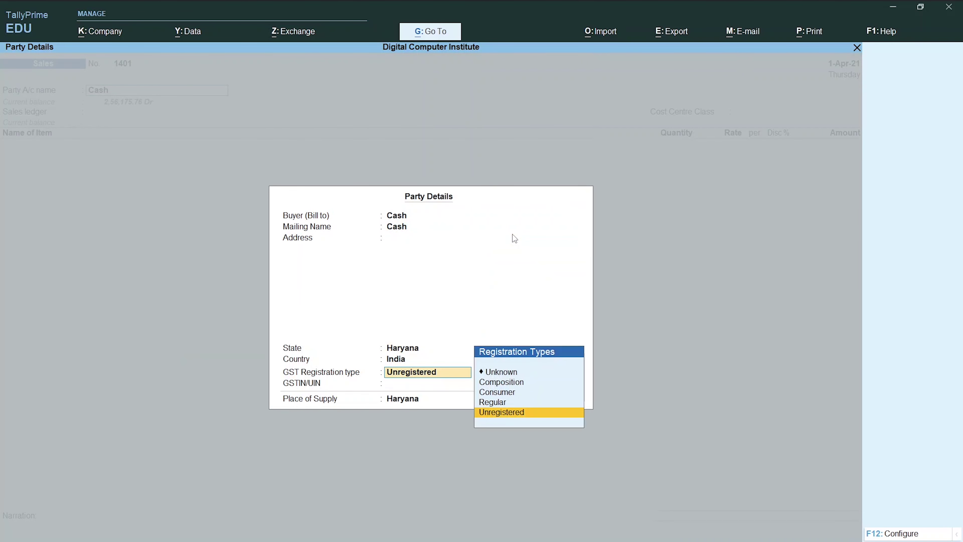
Step: Change the buyer's state to Delhi in the party details, with Delhi as the place of supply
key(BackSpace)
key(BackSpace)
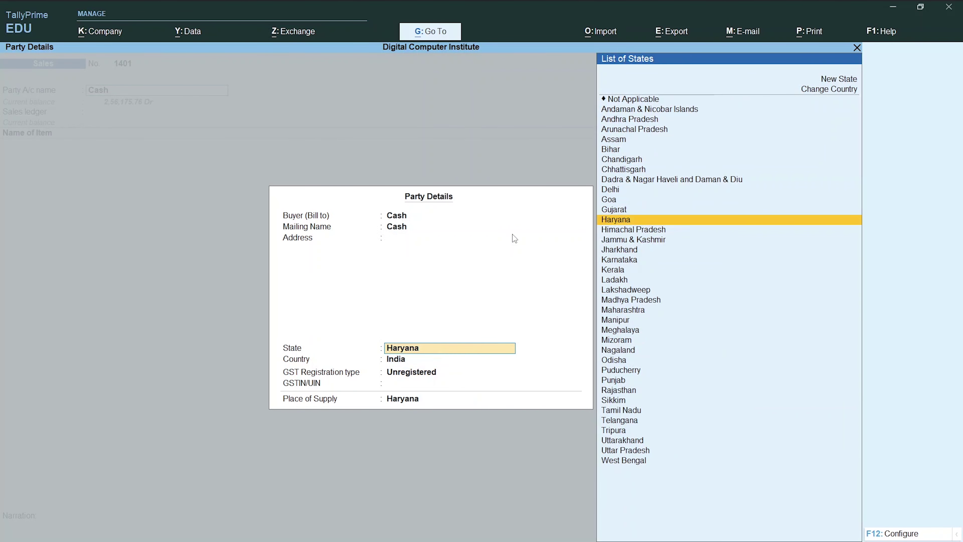
text(De)
key(Return)
key(Return)
key(Return)
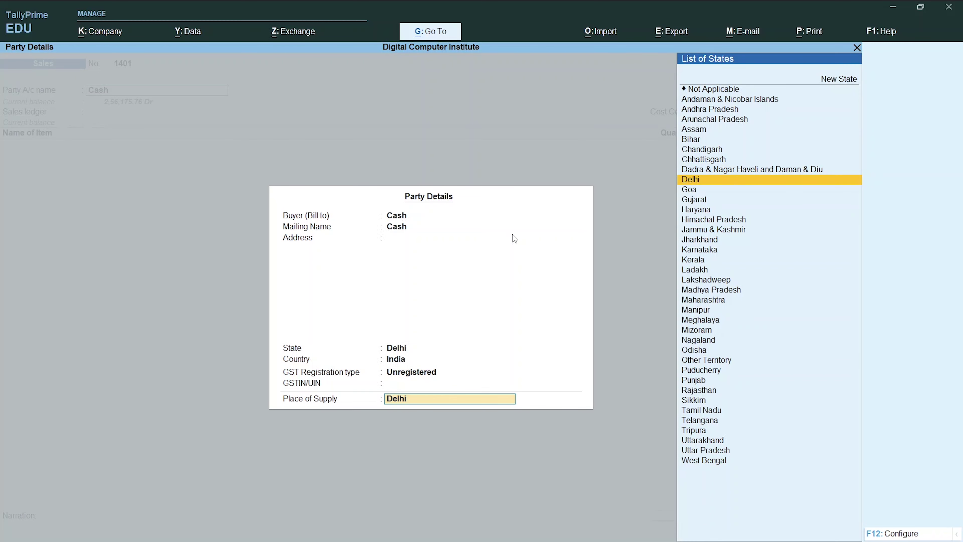
Step: Set the buyer's GST registration type to Regular, enter the GSTIN/UIN and accept the party details
key(BackSpace)
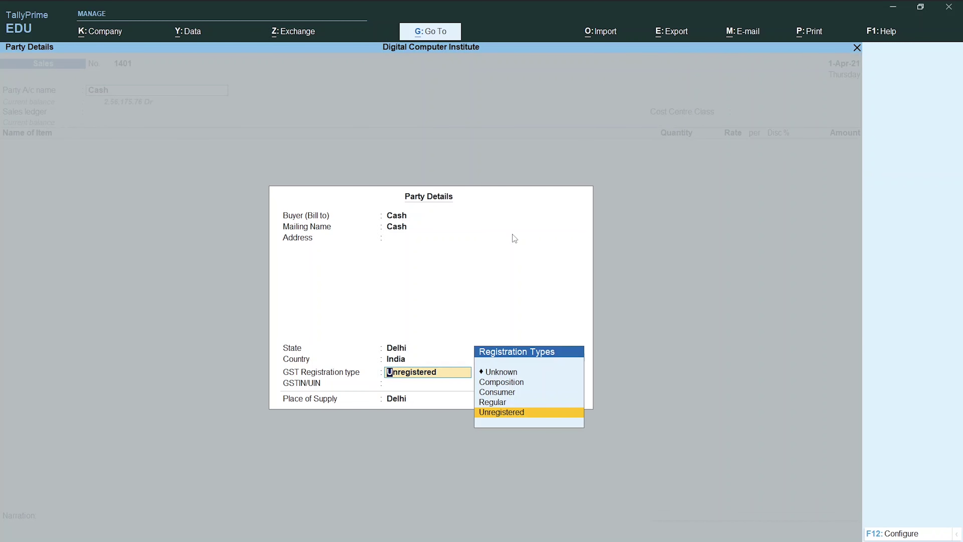
key(Up)
key(Return)
text(45454)
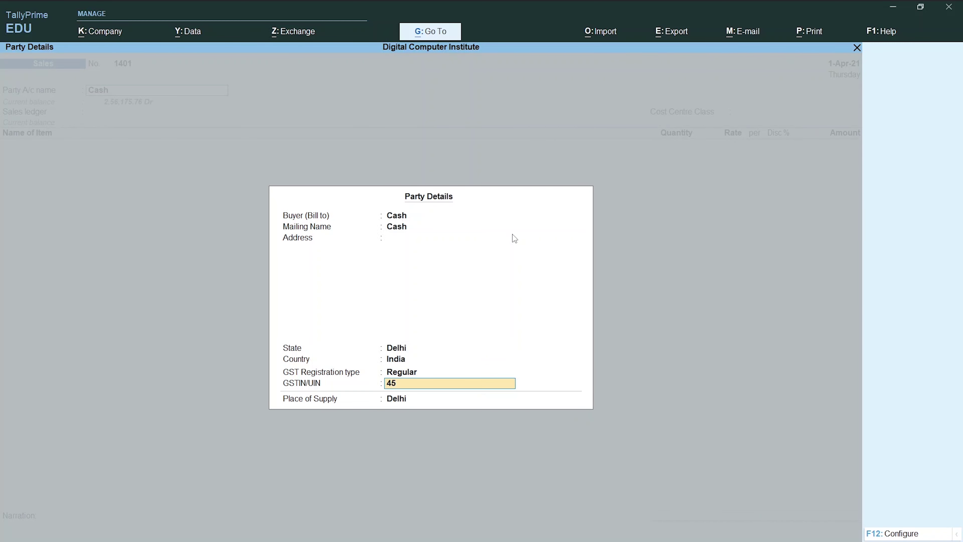
key(Return)
key(Return)
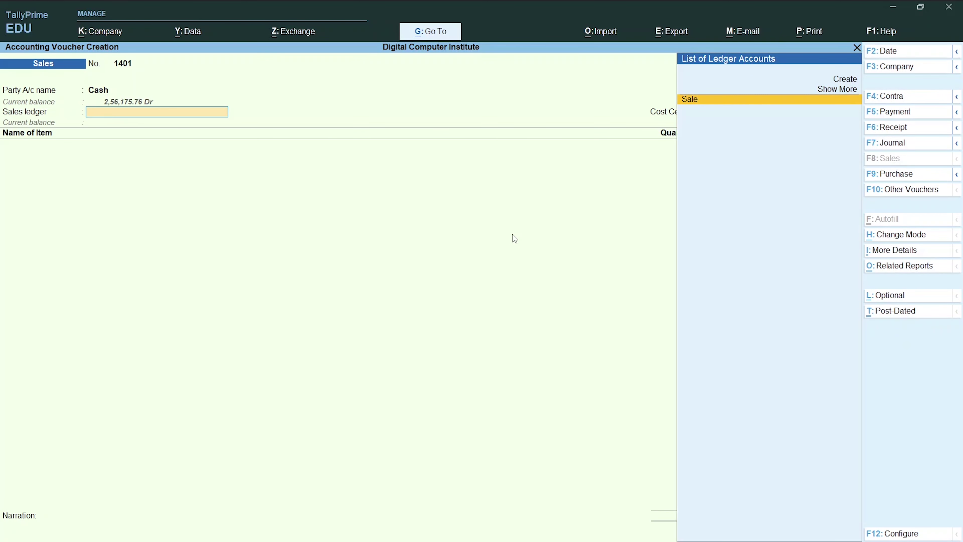
Step: Select the Sale ledger for the voucher and add Laptop M1111 as the first item
key(Return)
key(Return)
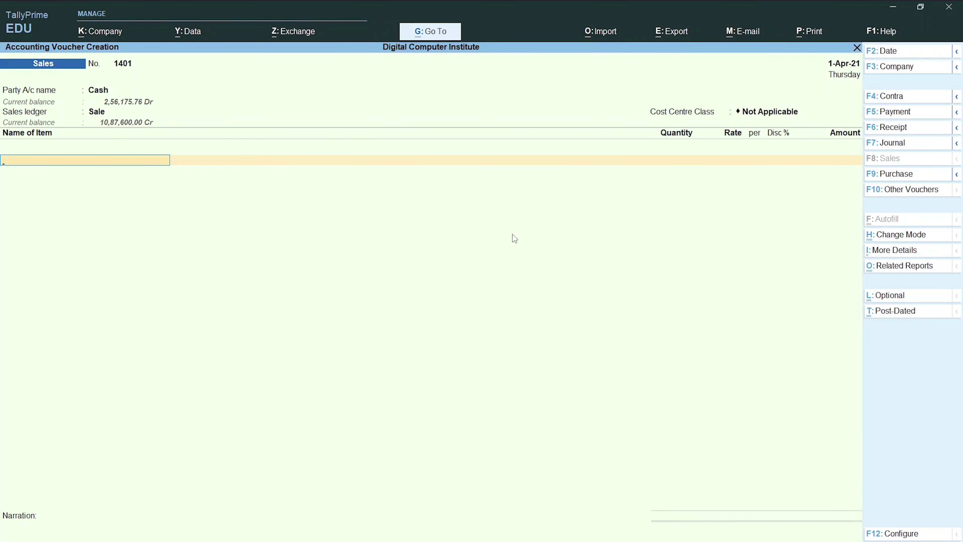
text(La)
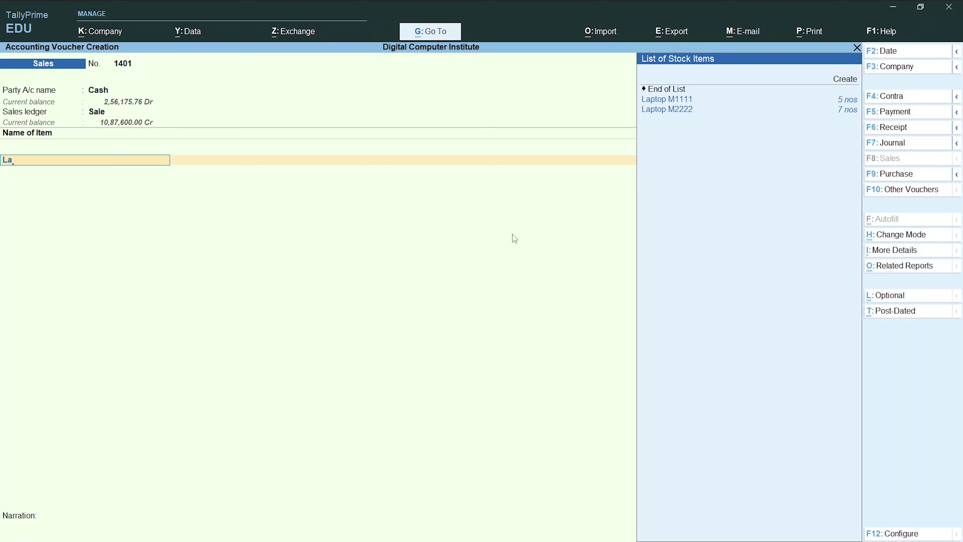
key(Return)
key(Return)
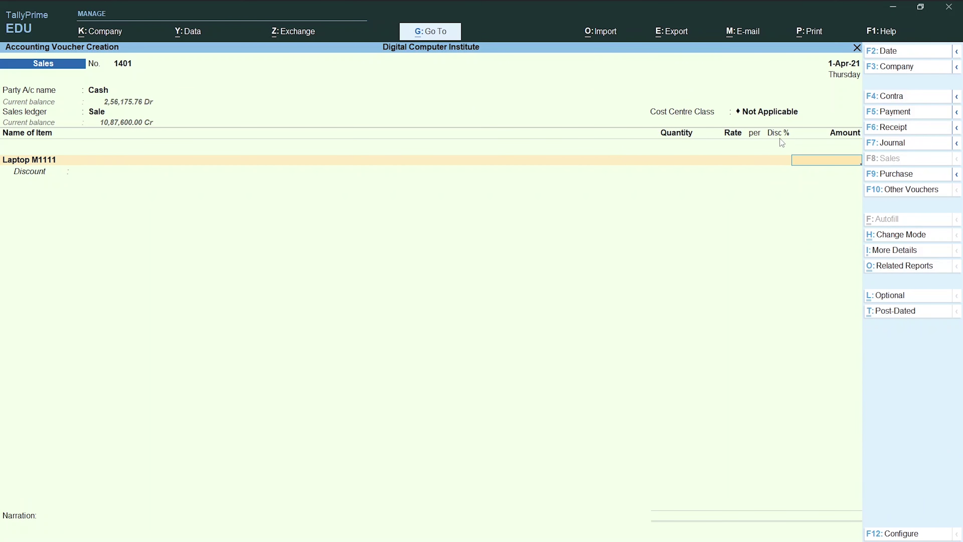
Step: Enter a quantity of 4 nos and a rate of 45,000 for Laptop M1111, checking the rate in the Word notes
key(BackSpace)
text(4)
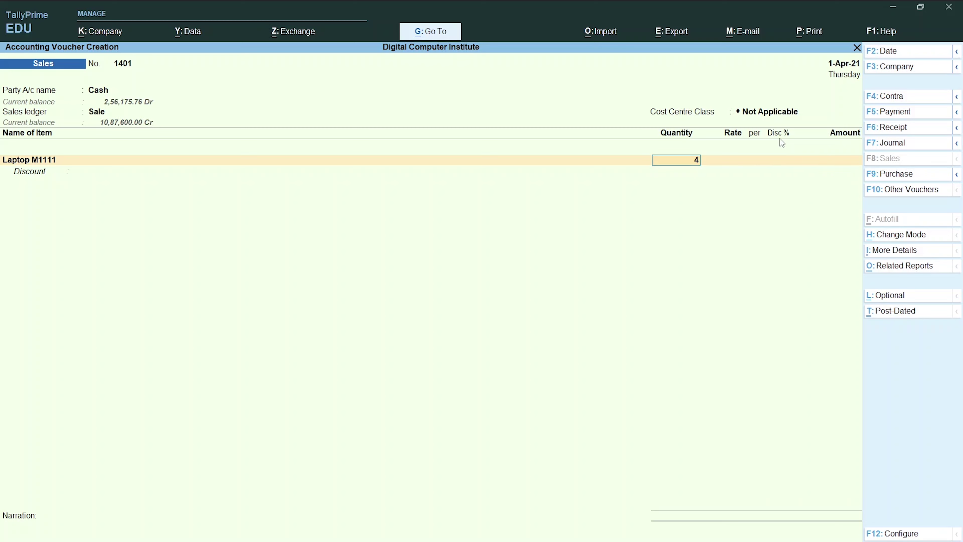
key(Return)
key(alt+Tab)
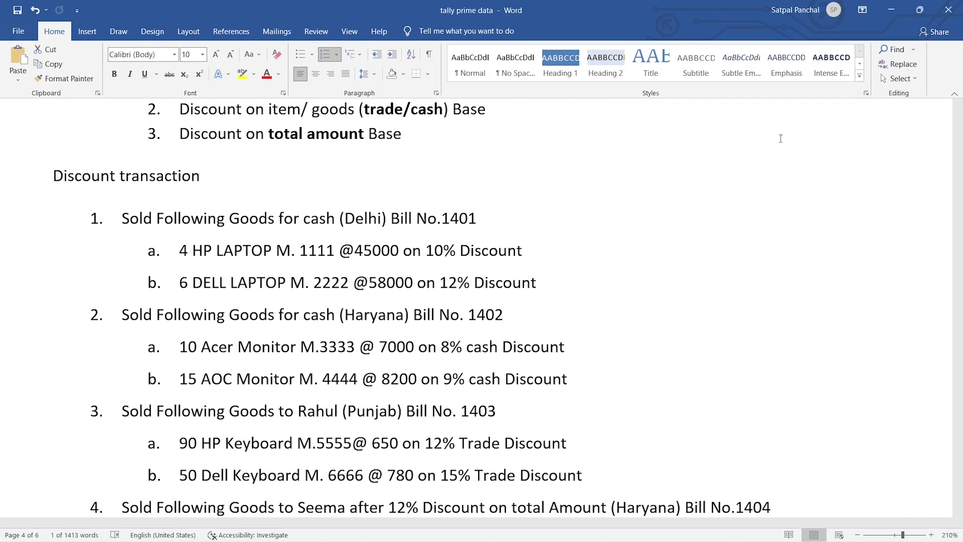
key(alt+Tab)
text(45000)
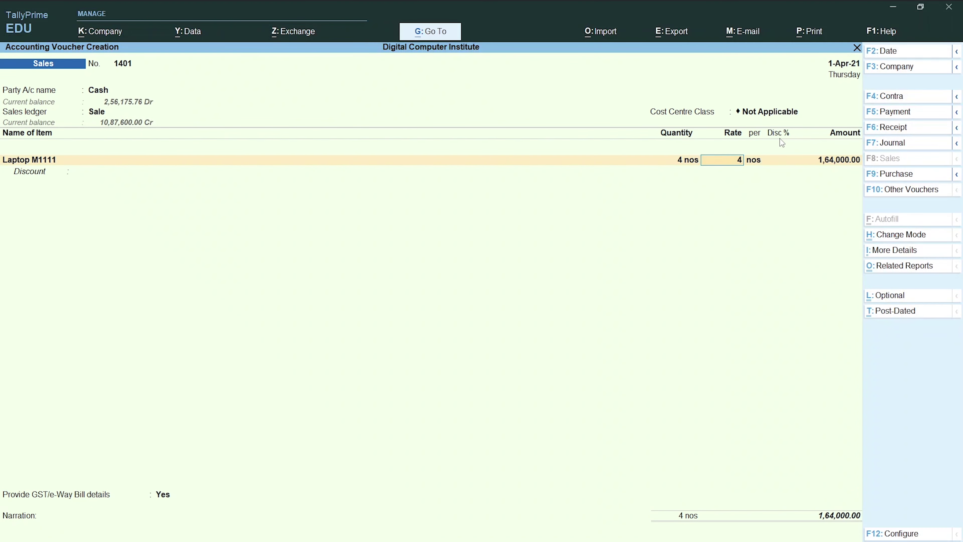
key(Return)
key(Return)
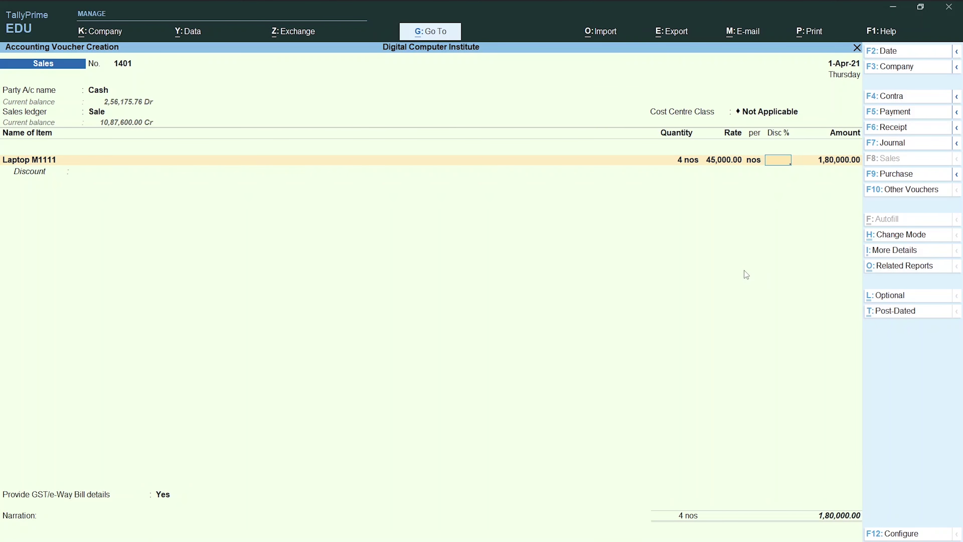
Step: Set the company feature for using a discount column in invoices to No and save it
key(F11)
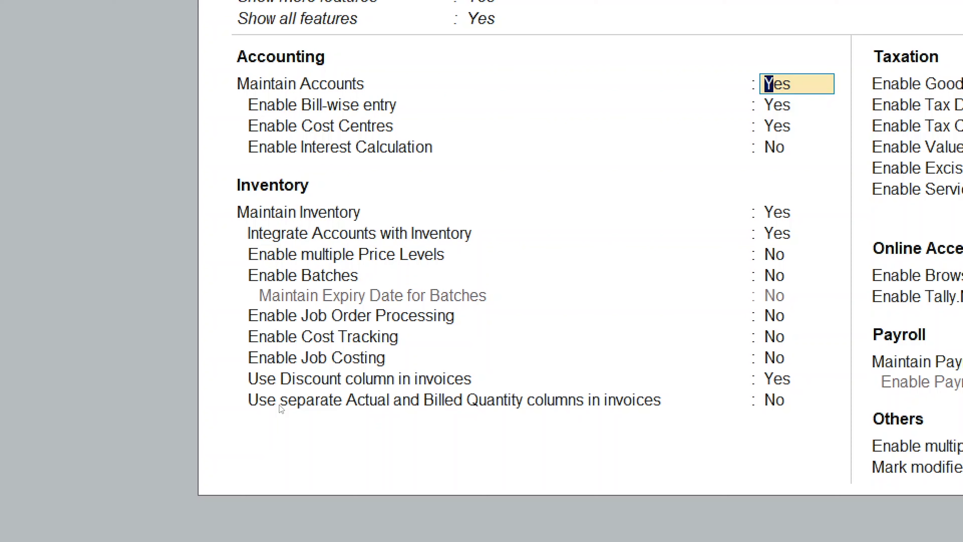
key(Return)
key(Return)
key(Return)
key(Return)
key(Return)
key(Return)
key(Return)
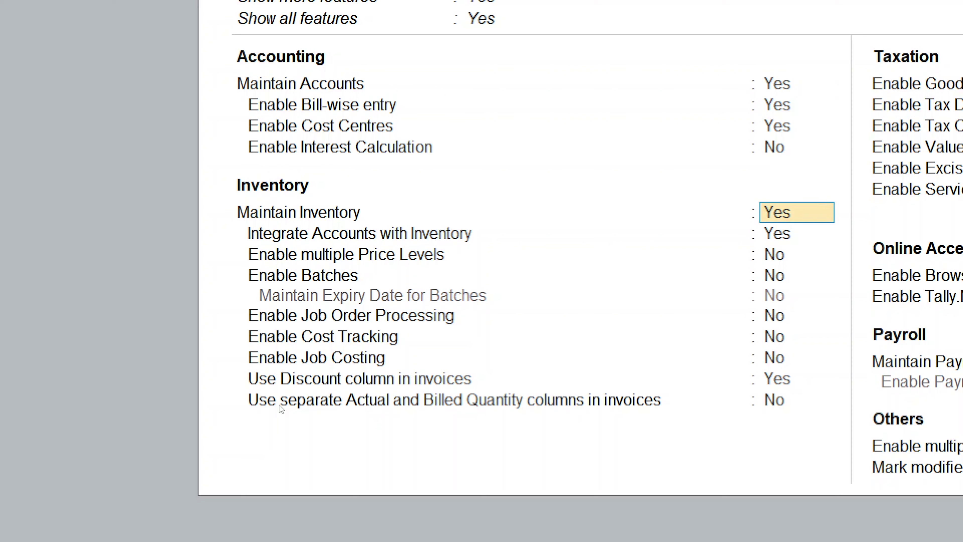
key(Return)
key(Return)
key(Return)
key(Return)
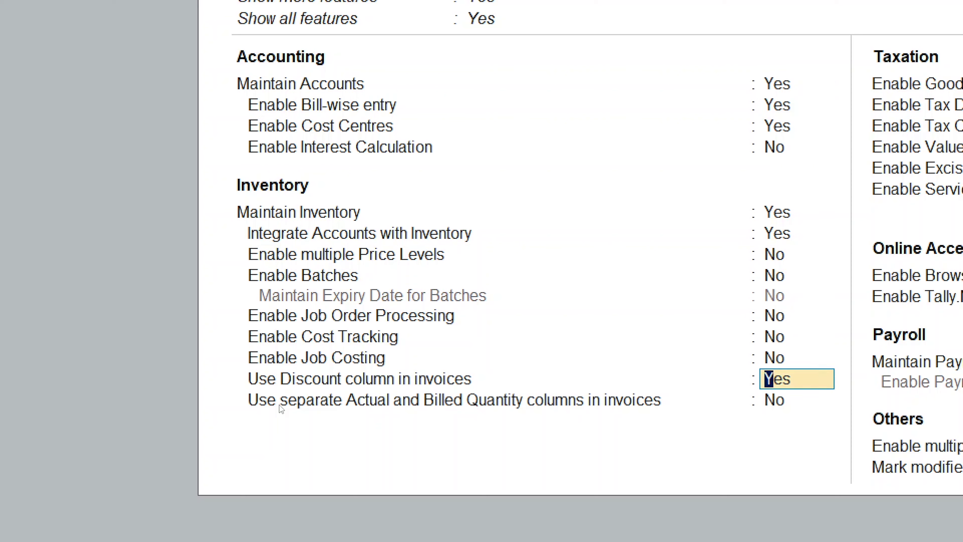
key(n)
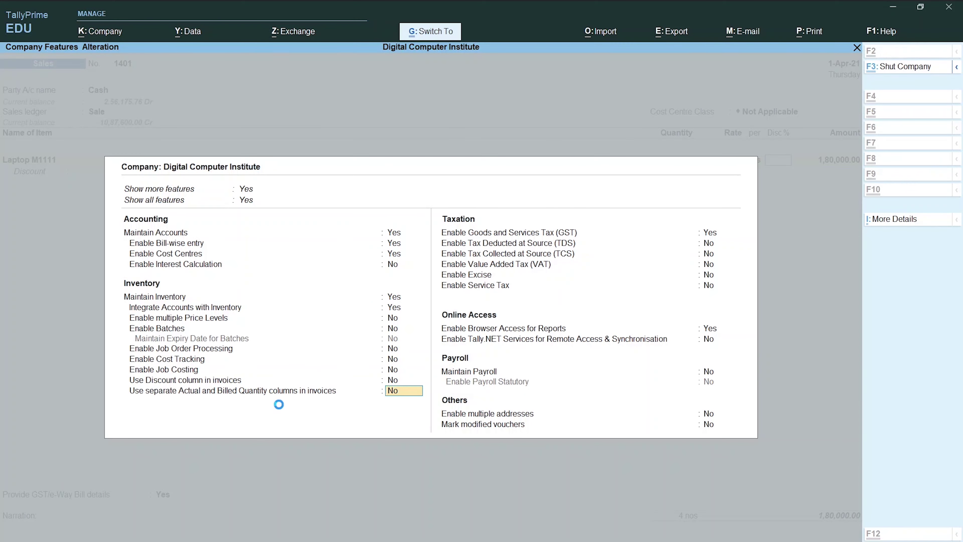
key(Return)
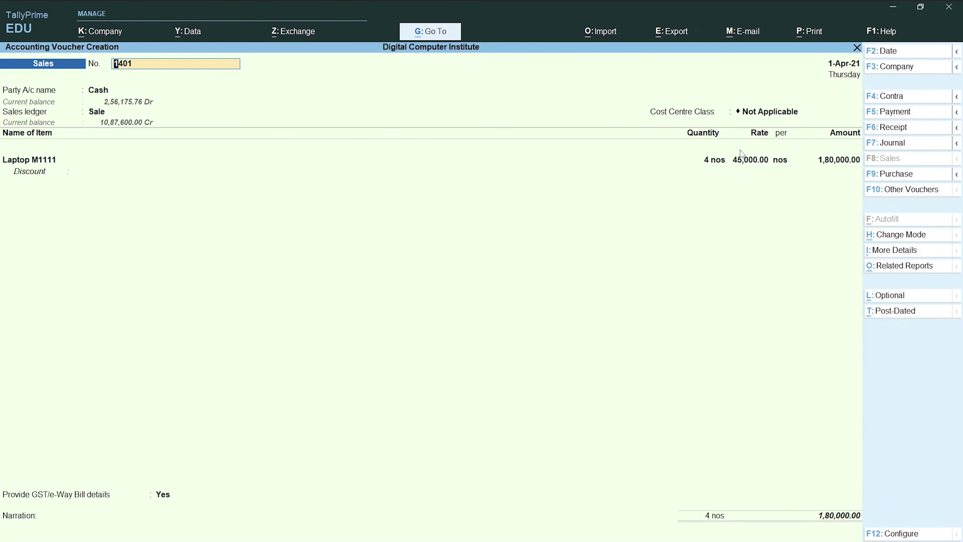
Step: Reopen the company features, set the use of a discount column in invoices to Yes and save
key(F11)
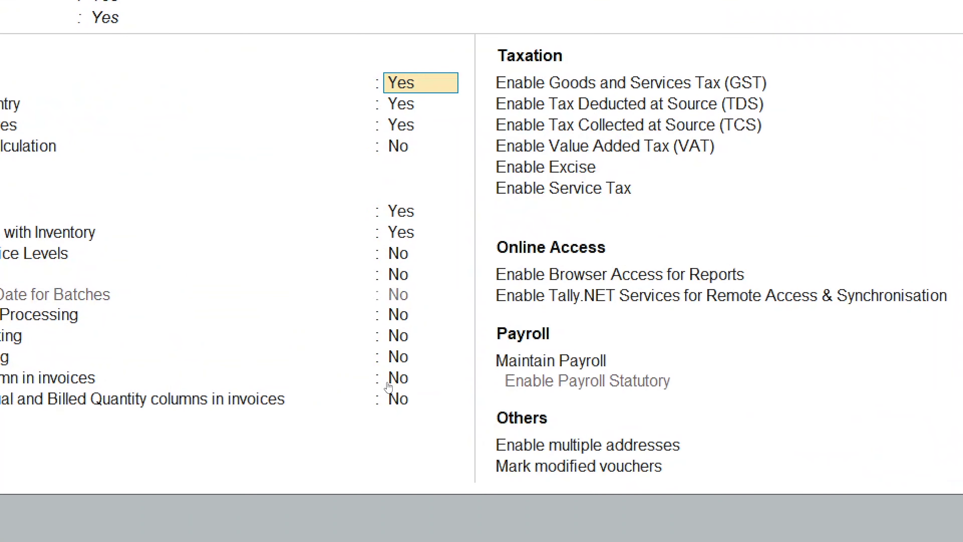
key(Down)
key(Down)
key(Down)
key(Down)
key(Down)
key(Down)
key(Down)
key(Down)
key(Down)
key(Down)
key(Down)
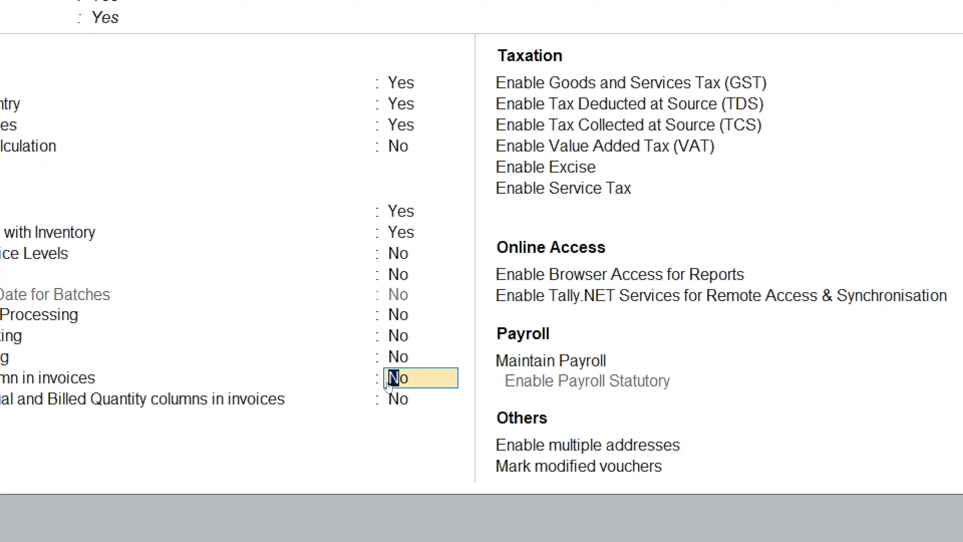
text(y)
key(Return)
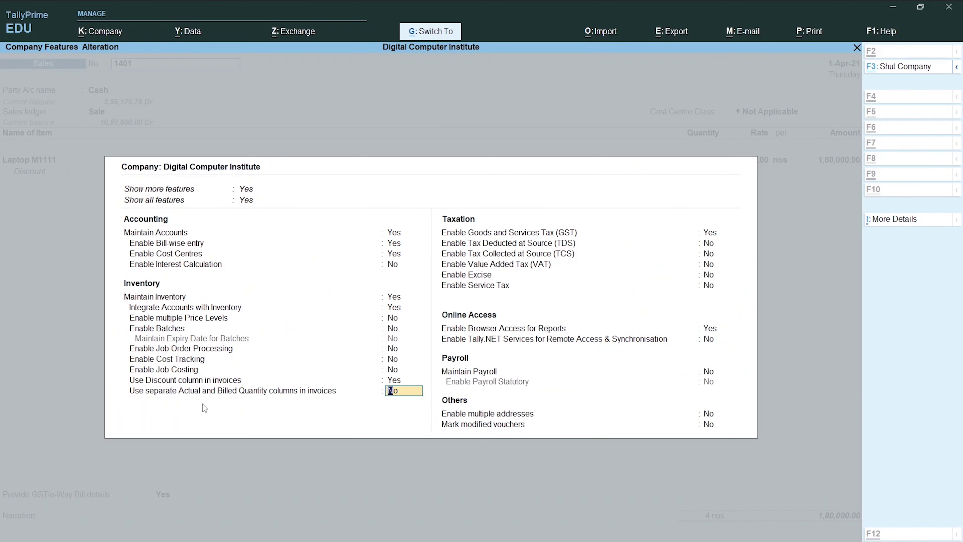
key(Return)
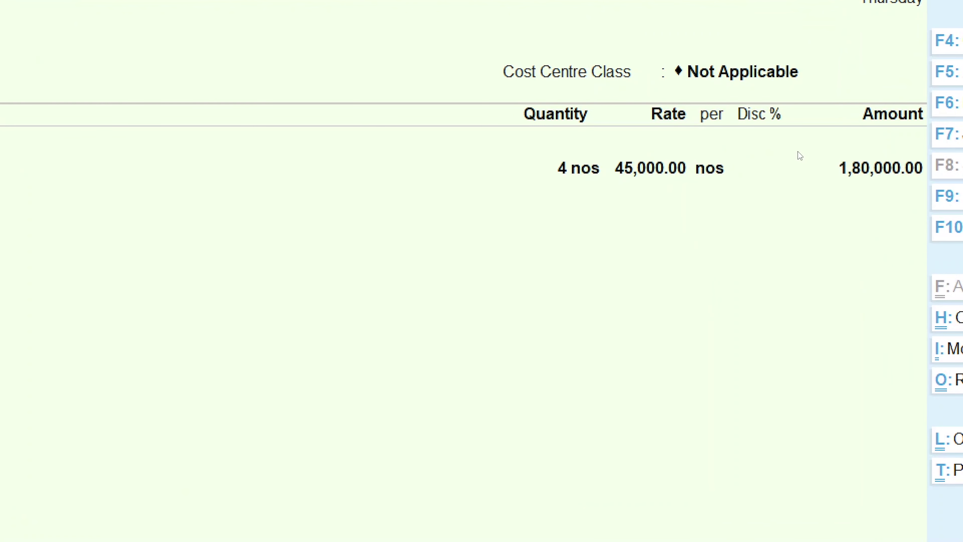
Step: Apply a 10% discount to the Laptop M1111 line, checking the percentage in the Word notes, and leave its separate Discount line blank
click(590, 170)
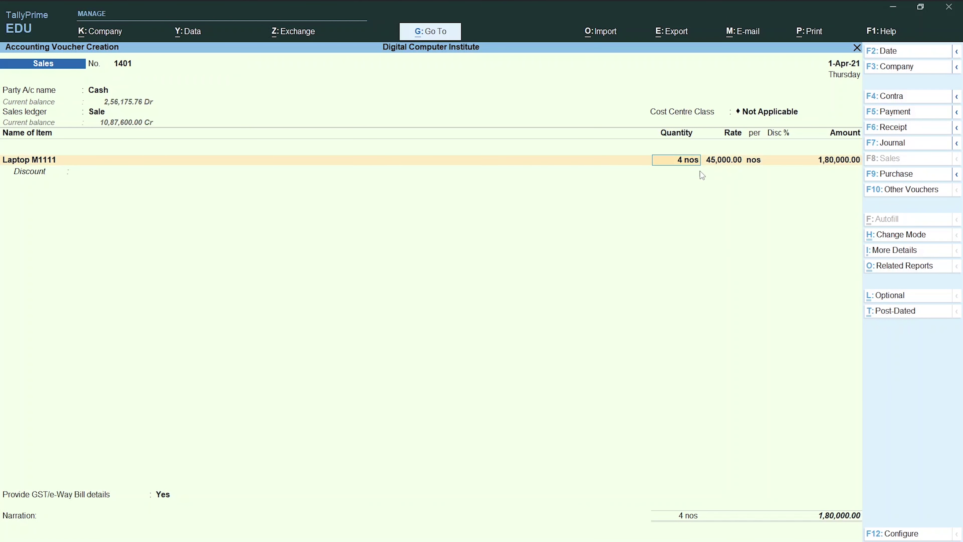
key(Return)
key(Return)
key(Return)
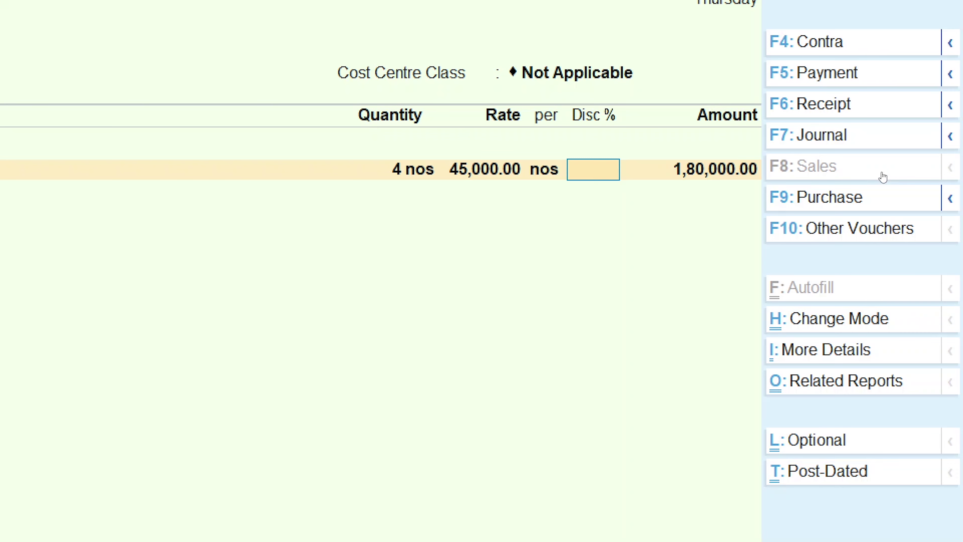
key(alt+Tab)
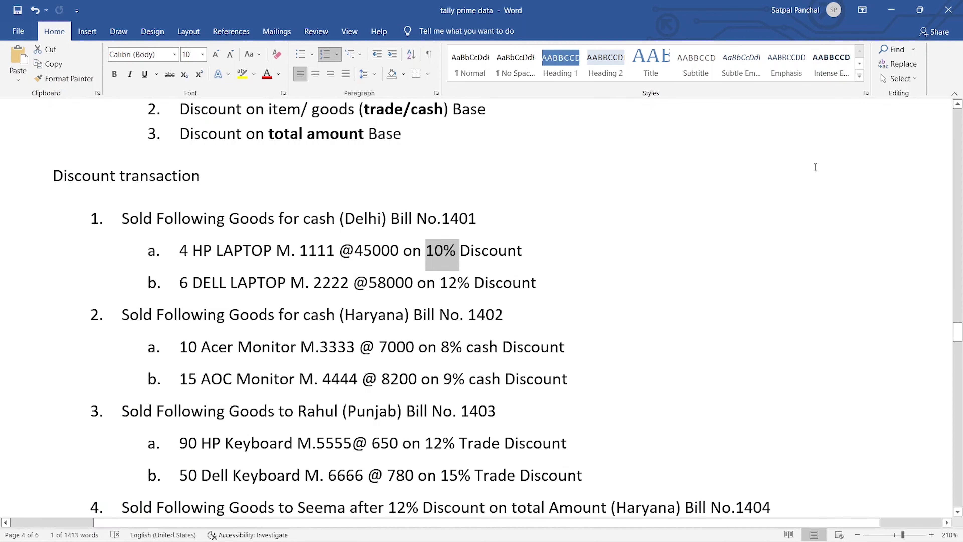
key(alt+Tab)
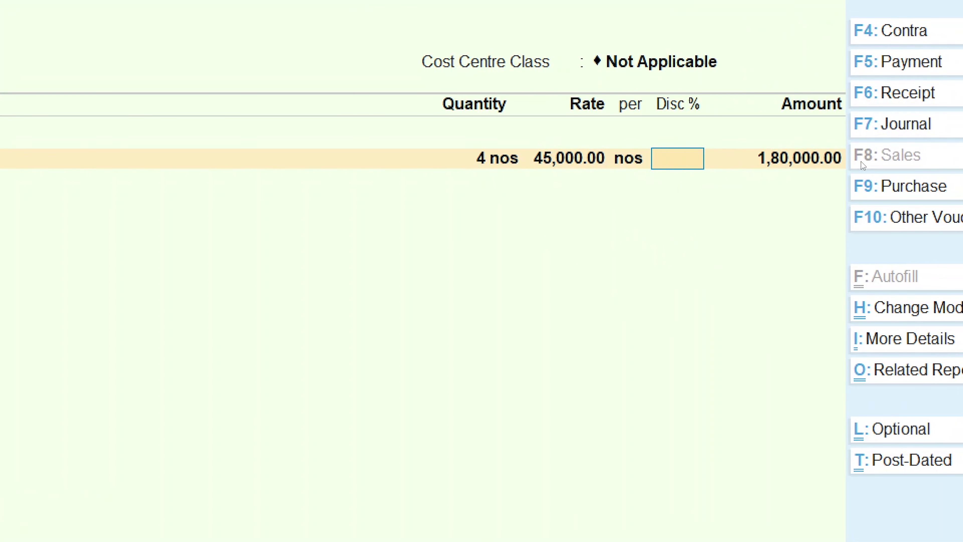
text(10)
key(Return)
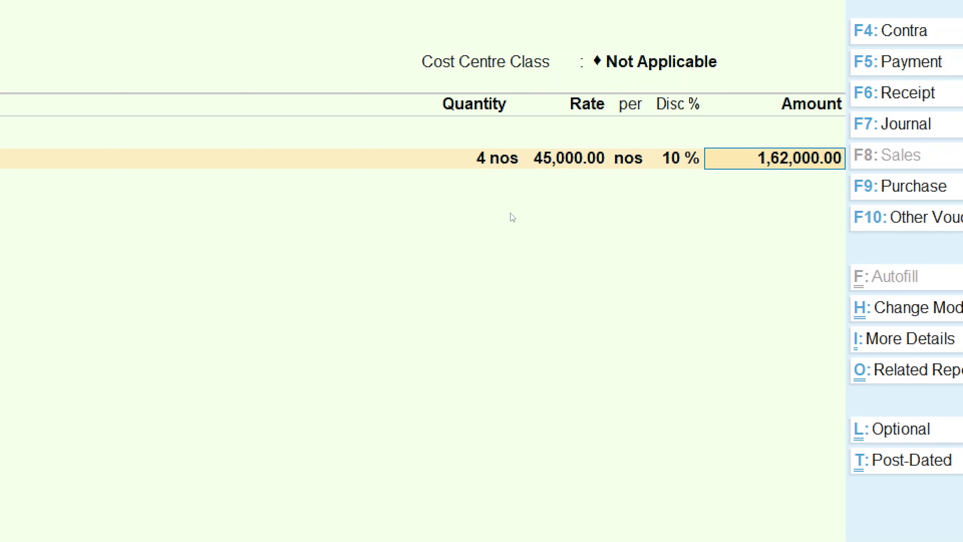
key(Return)
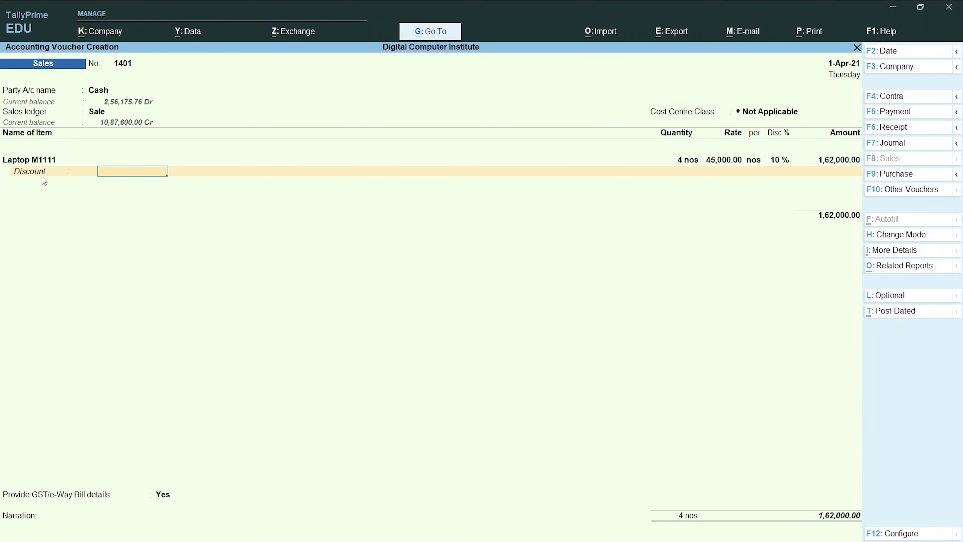
key(Return)
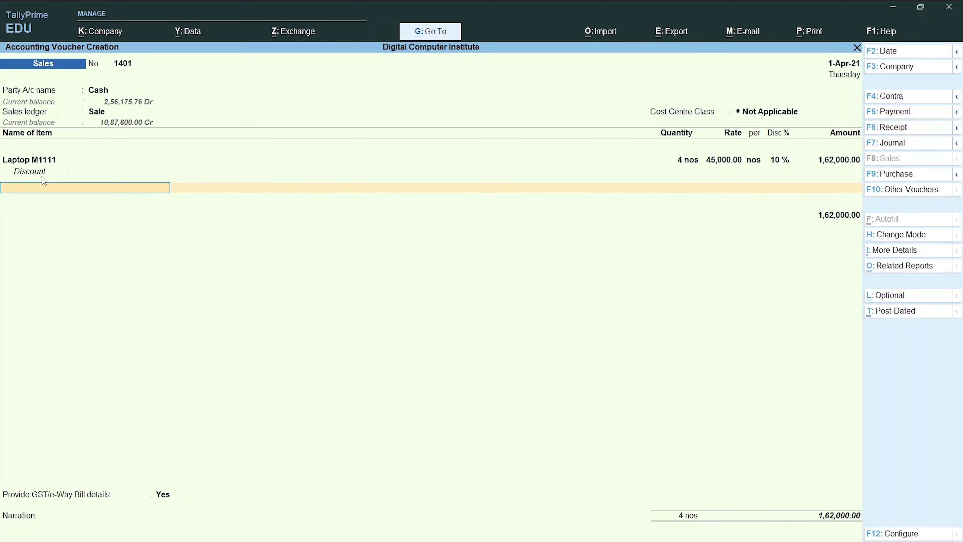
Step: Add Laptop M2222 as the second item with a quantity of 6 nos
text(L)
key(Down)
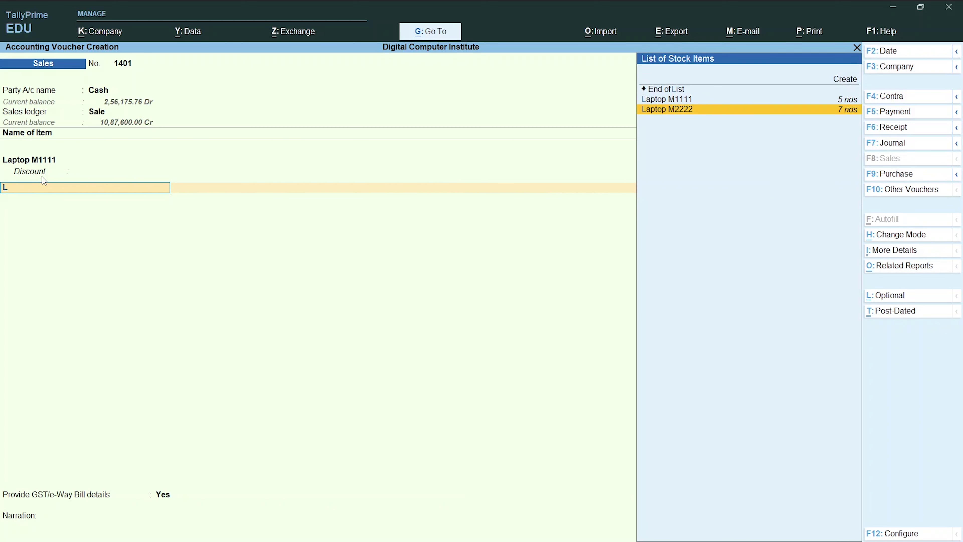
key(Return)
text(6)
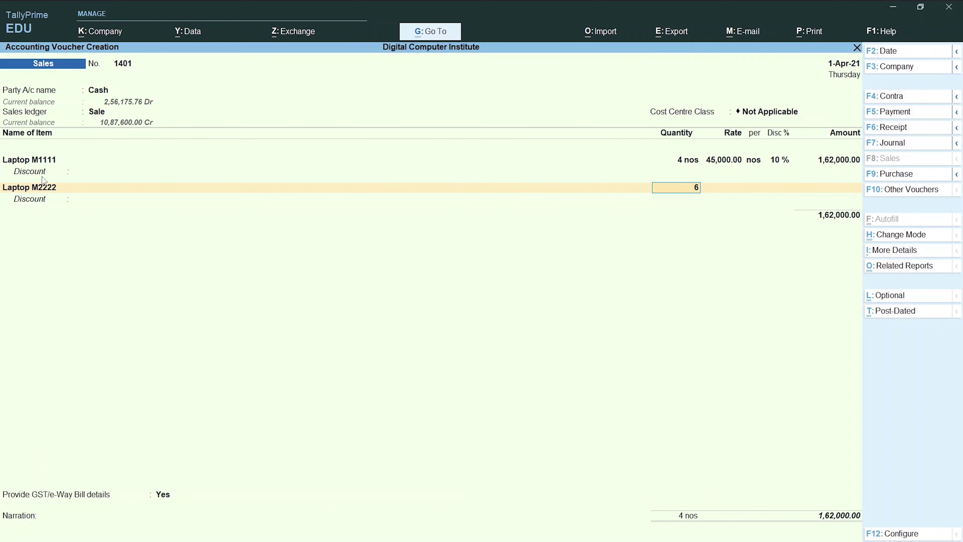
key(Return)
Step: Check the second item's rate in the Word notes and set the rate of Laptop M2222 to 58,000
key(alt+Tab)
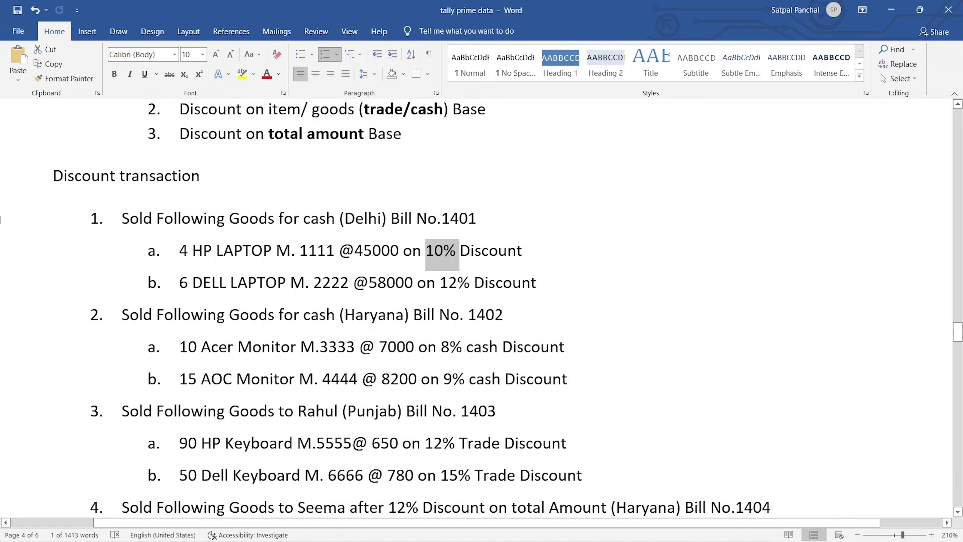
key(alt+Tab)
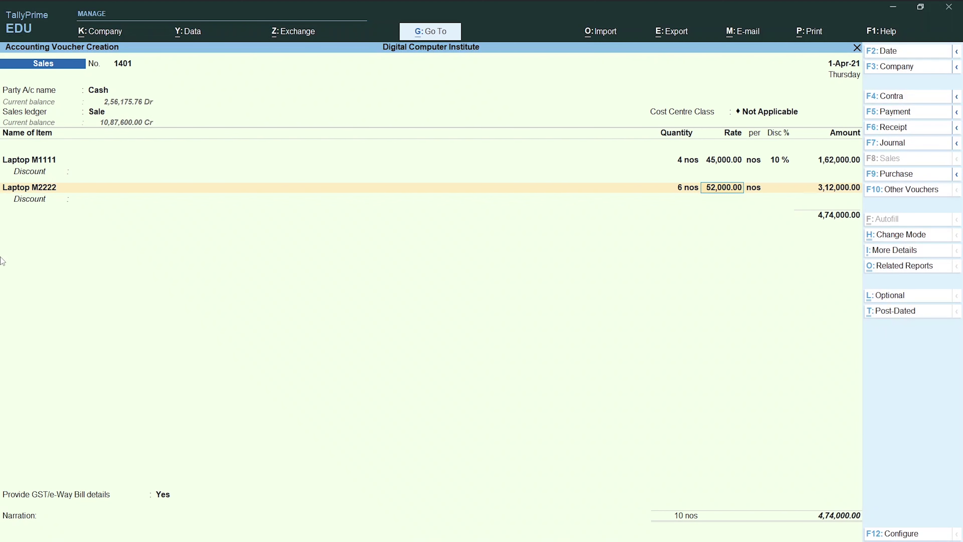
text(58)
key(Return)
key(BackSpace)
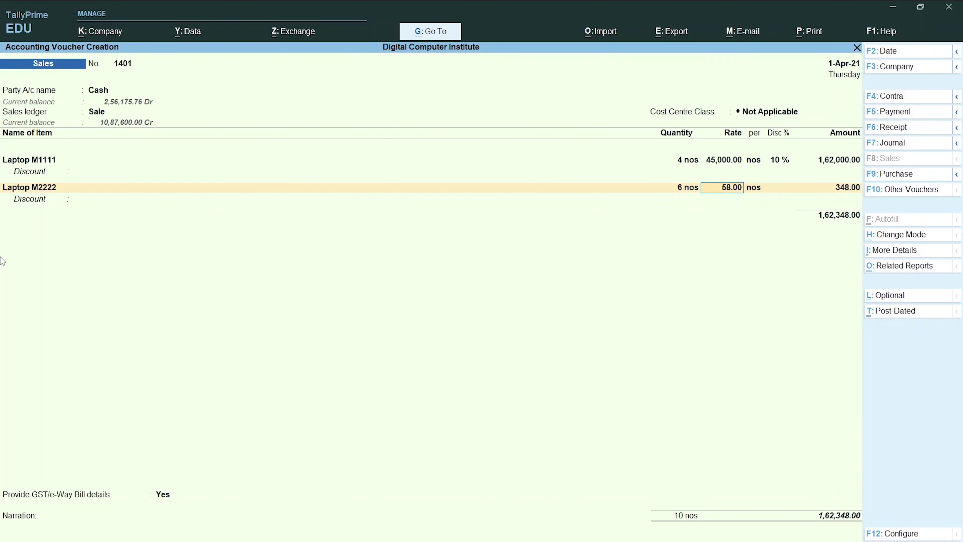
text(58,000)
key(Return)
key(Return)
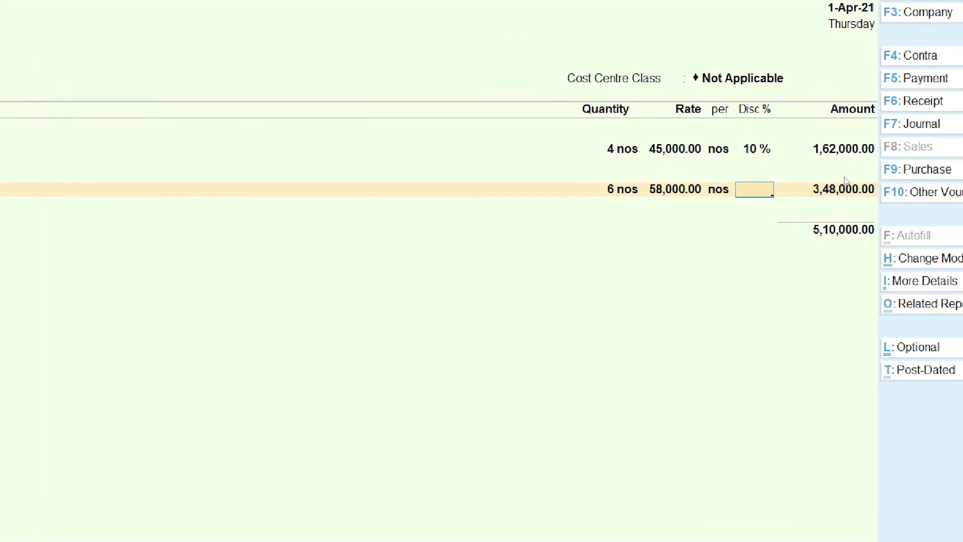
Step: Apply a 12% discount to the Laptop M2222 line and finish the item list, leaving its separate Discount line blank
text(12)
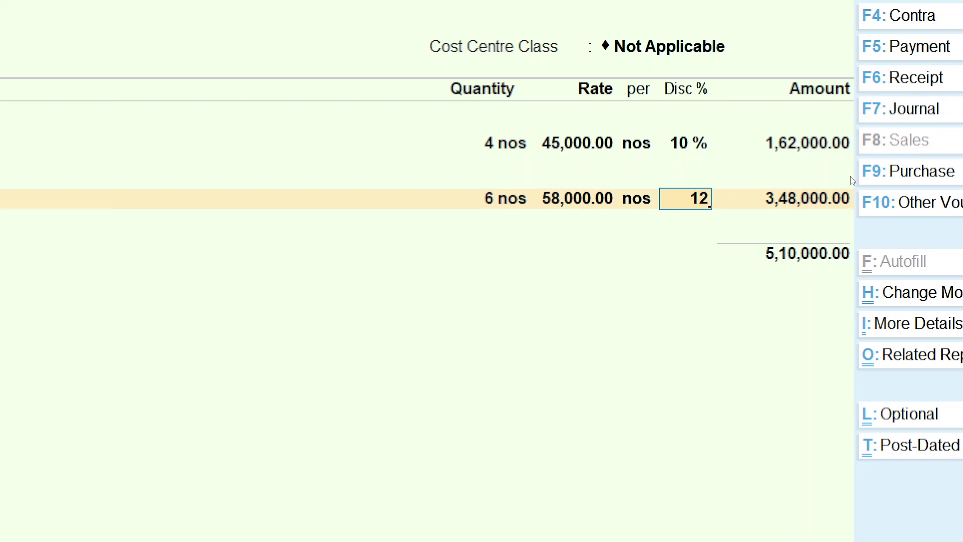
key(Return)
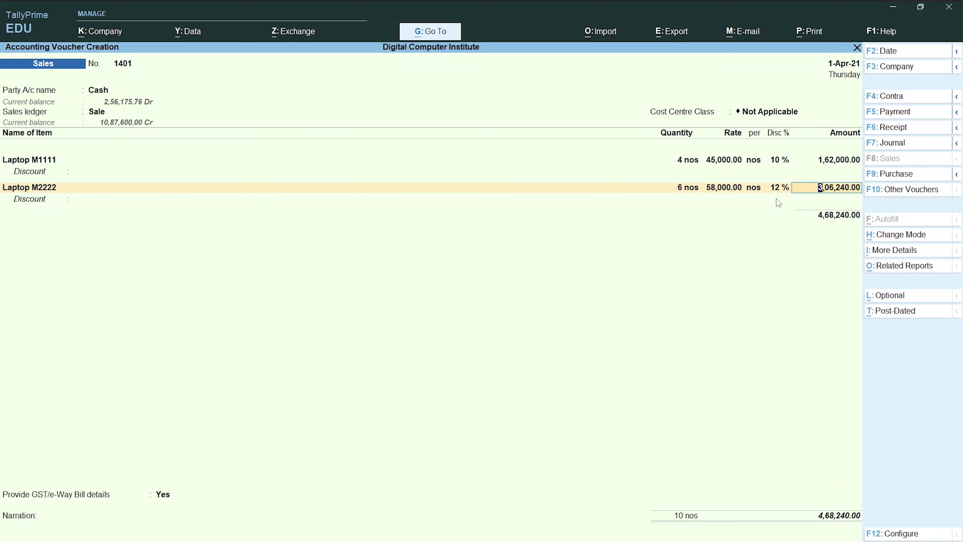
key(Return)
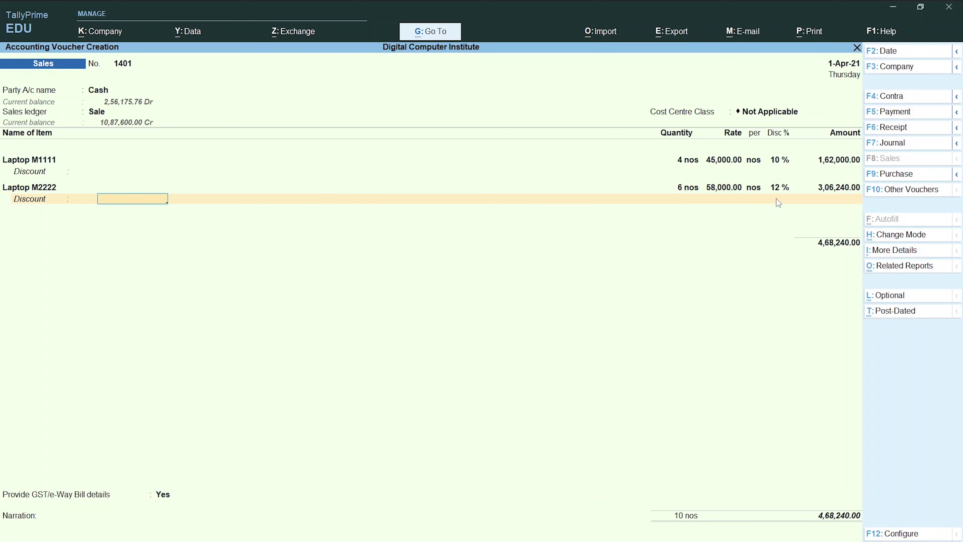
key(Return)
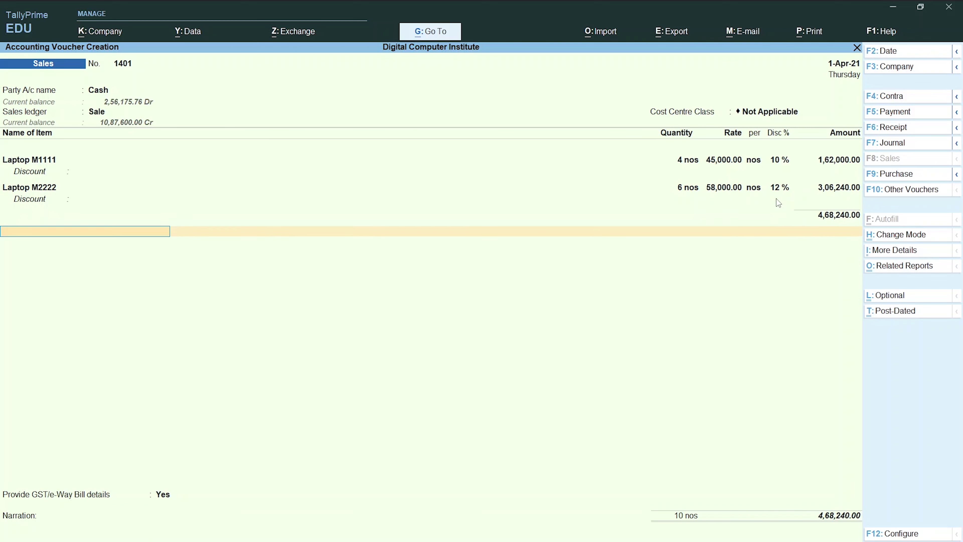
Step: Add the IGST ledger with its calculated tax and set the GST/e-Way Bill details option to No
text(i)
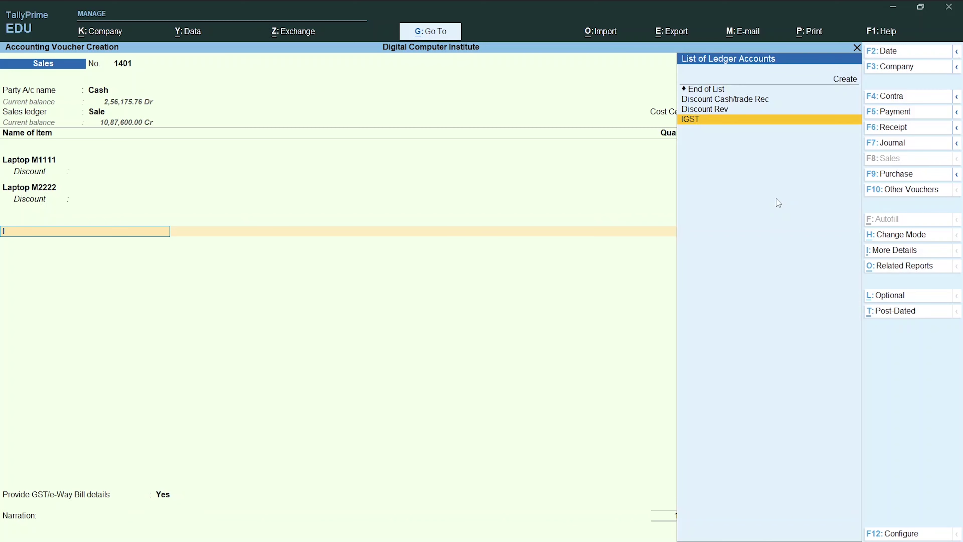
key(Return)
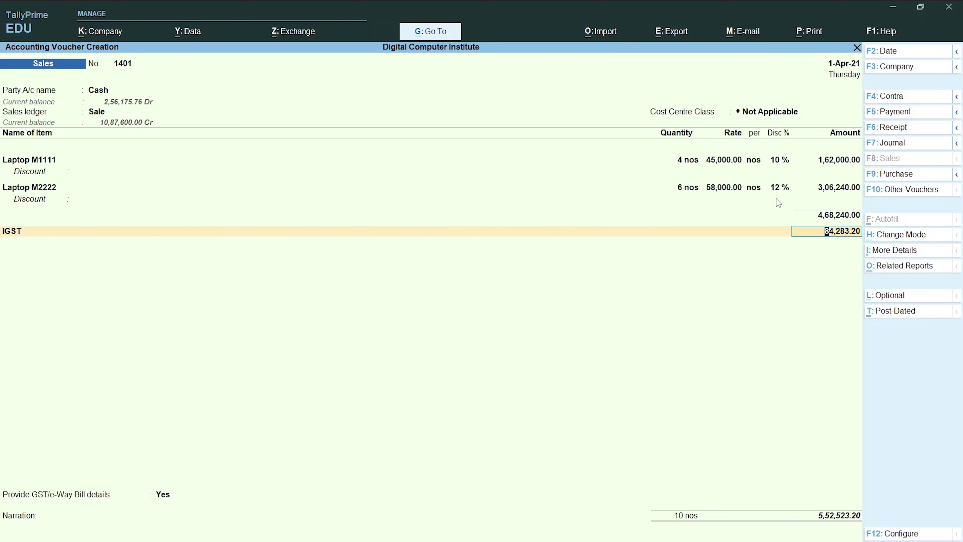
key(Return)
key(Return)
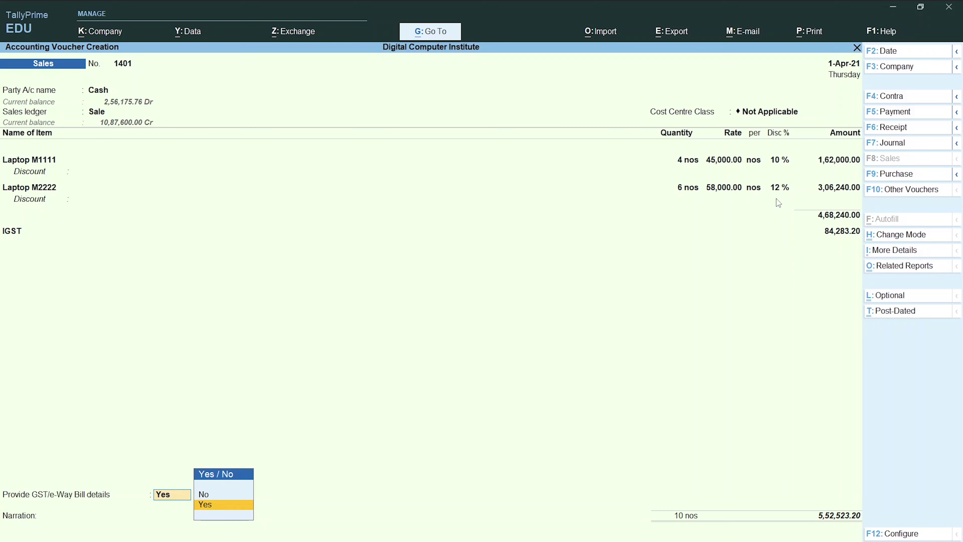
key(Up)
key(Return)
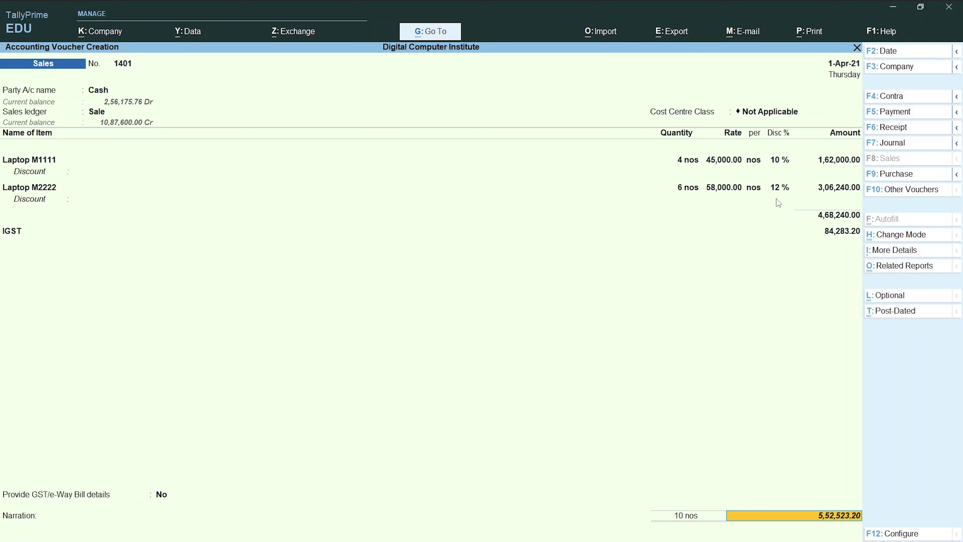
Step: Preview the current voucher as a Tax Invoice, examine its discount column, and return to the voucher
click(818, 32)
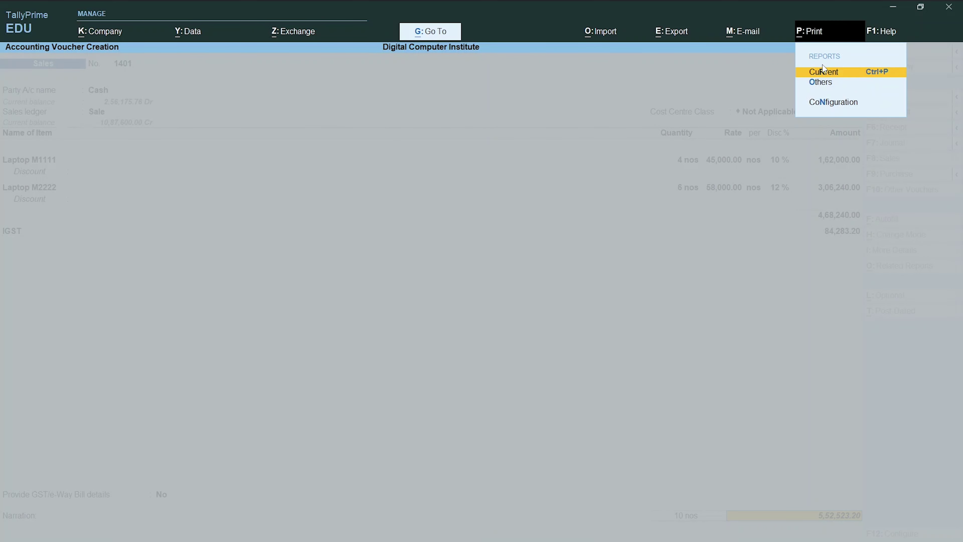
click(846, 73)
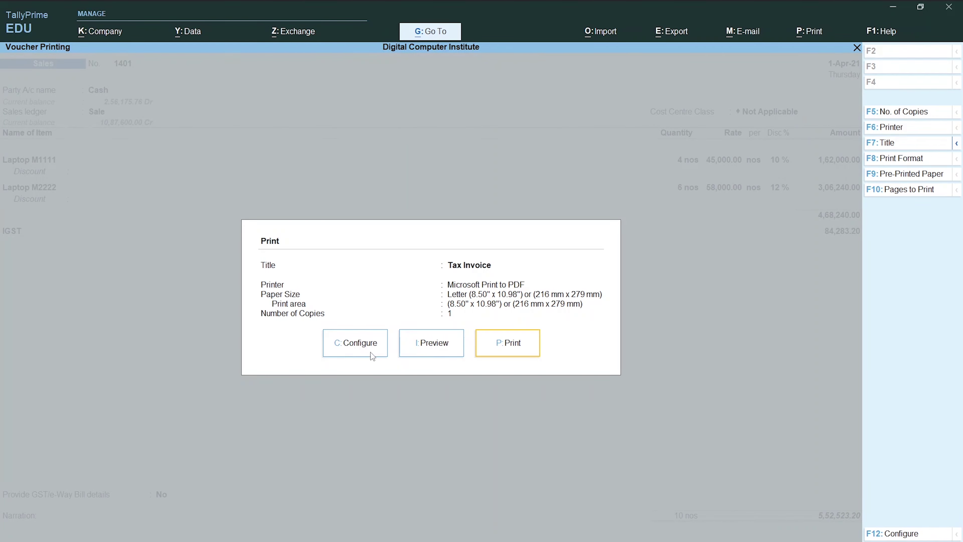
click(423, 351)
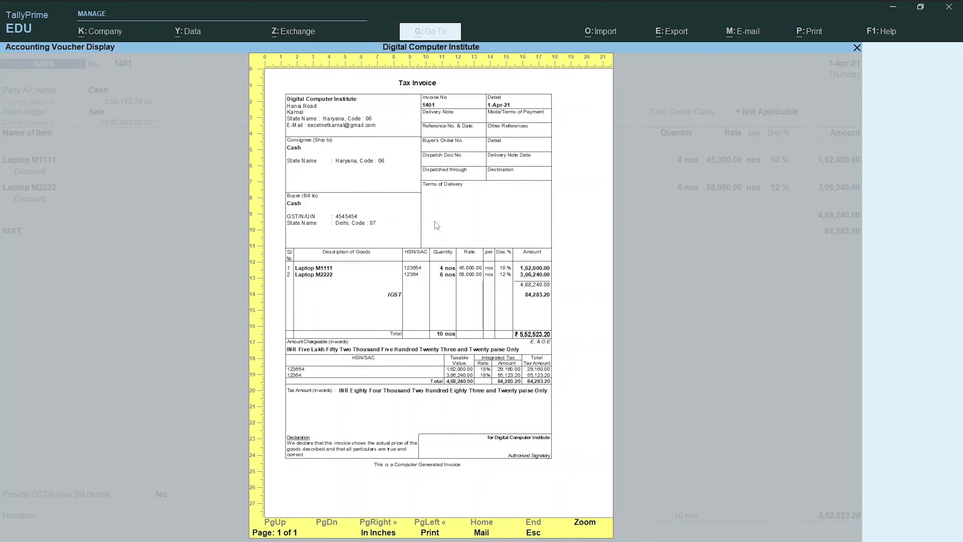
key(p)
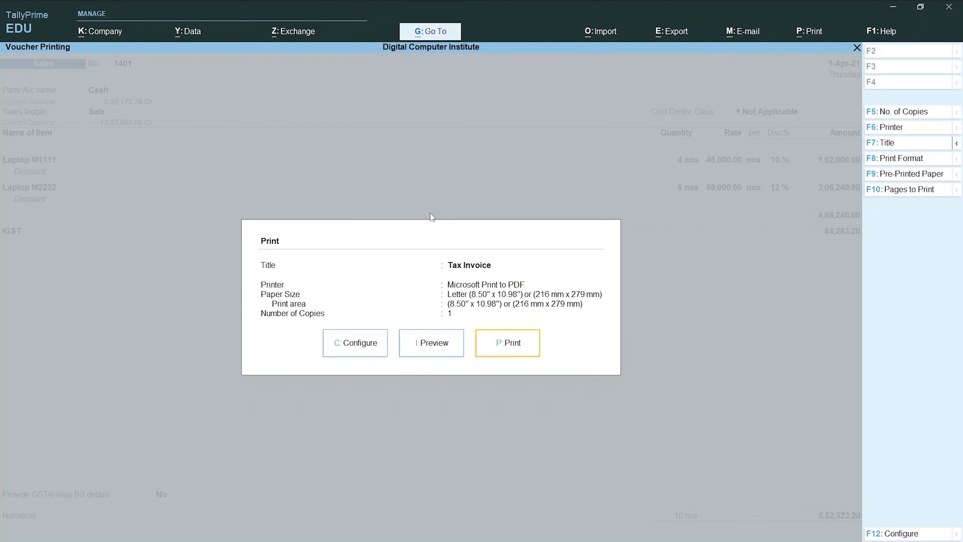
key(p)
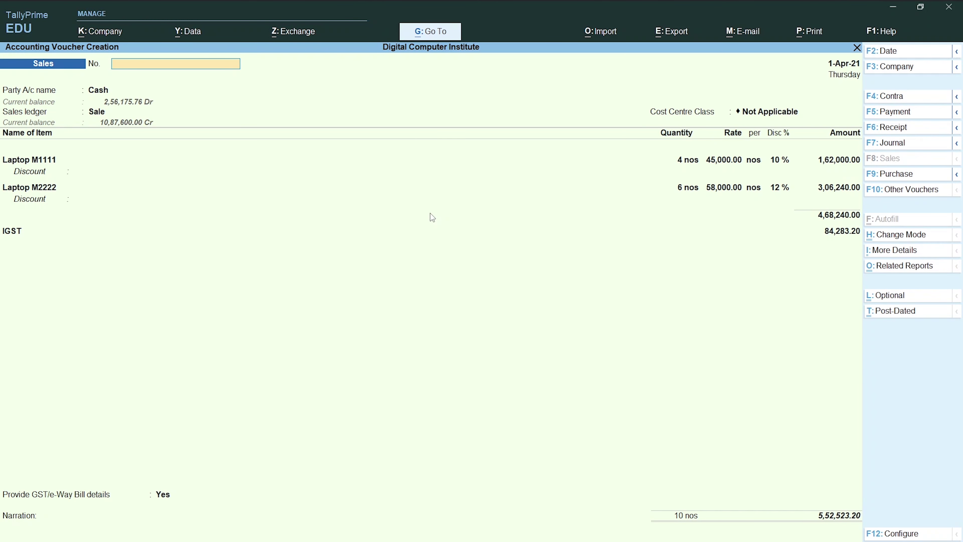
Step: Save the sales voucher and decline sending its details for e-Way Bill generation
key(ctrl)
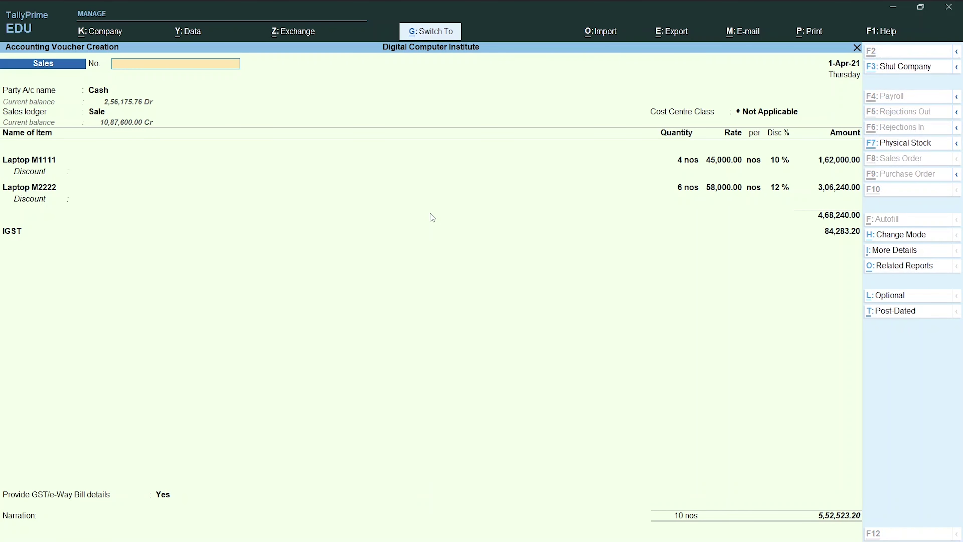
key(ctrl+a)
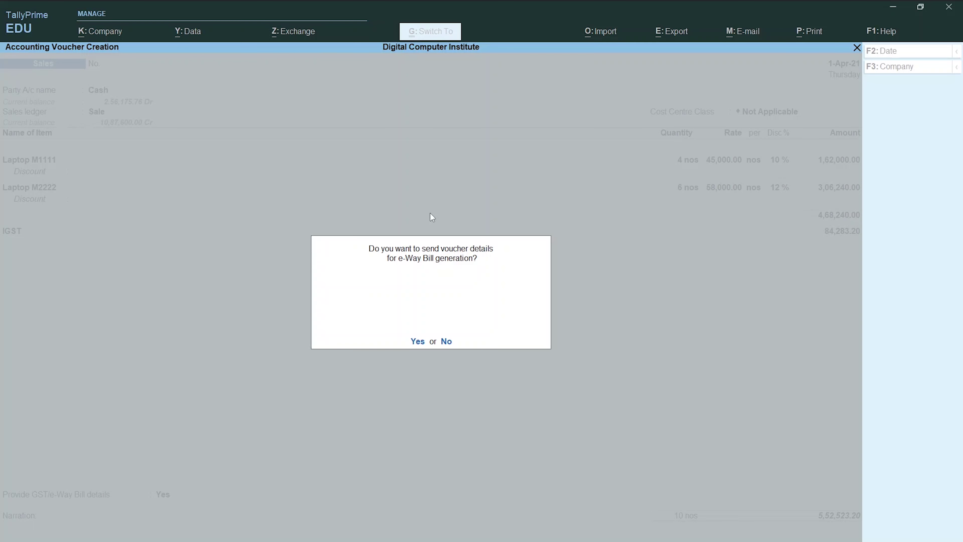
key(n)
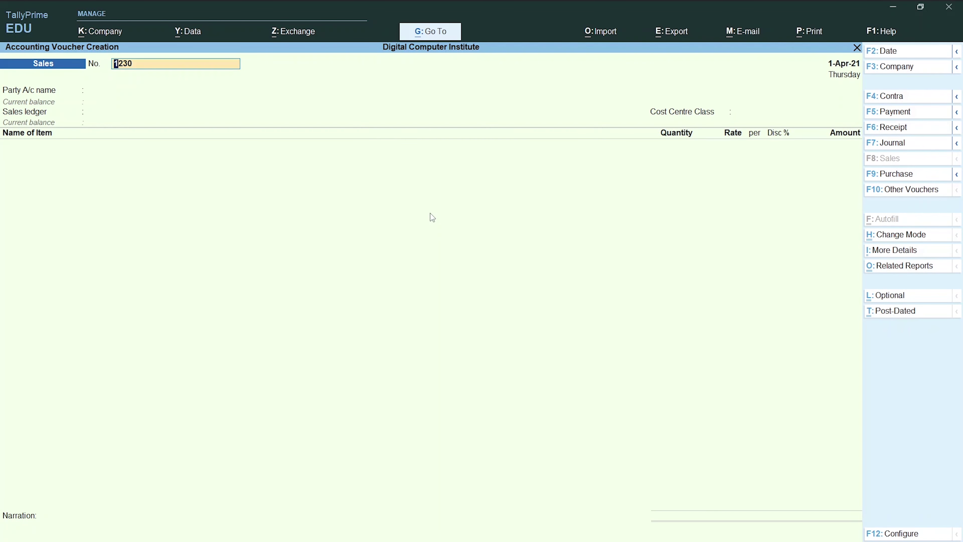
Step: Reopen the previous sales voucher to review it, save it again and decline the e-Way Bill generation
key(Page_Up)
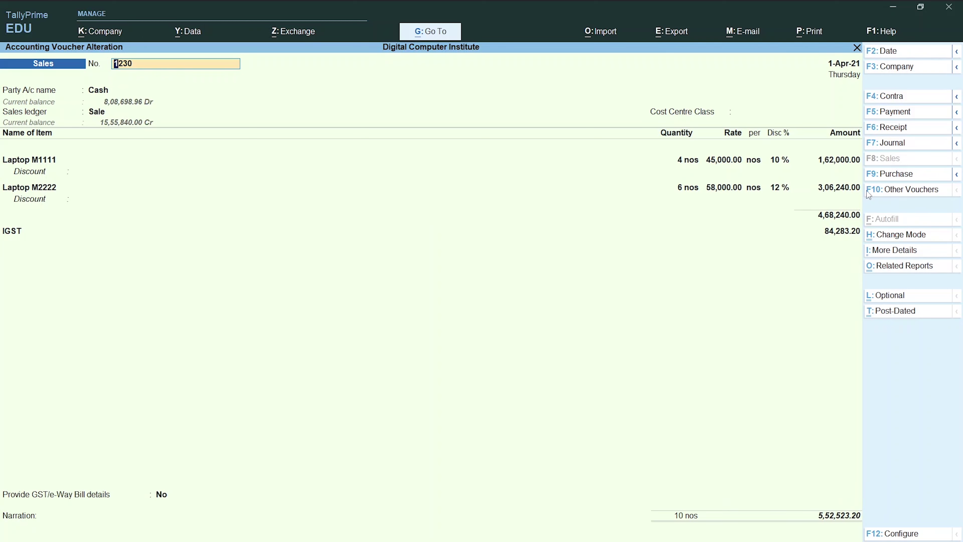
key(ctrl+a)
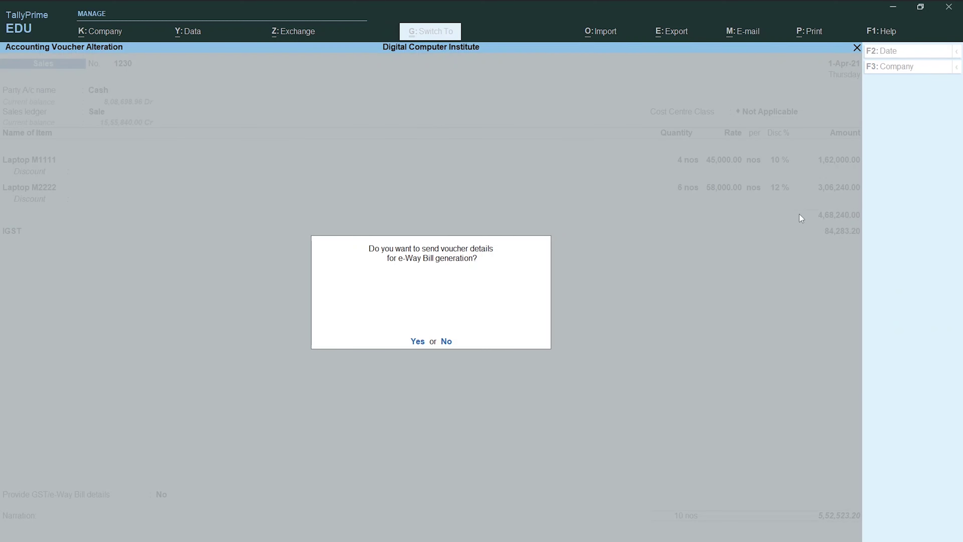
key(n)
Step: Switch to the Word notes and compare the percentage discount of bill 1401 with the cash discount of bill 1402
key(alt+Tab)
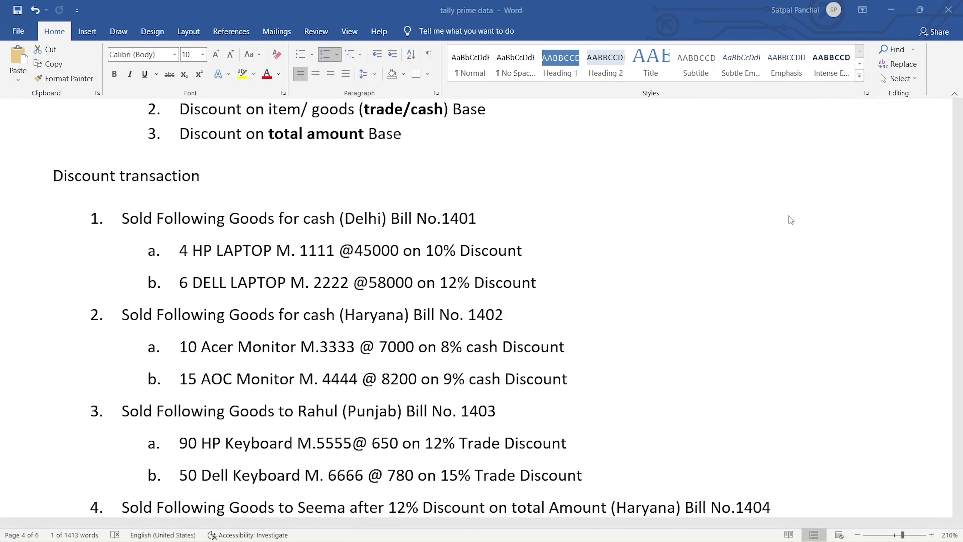
double_click(440, 250)
scroll(338, 235, down, 2)
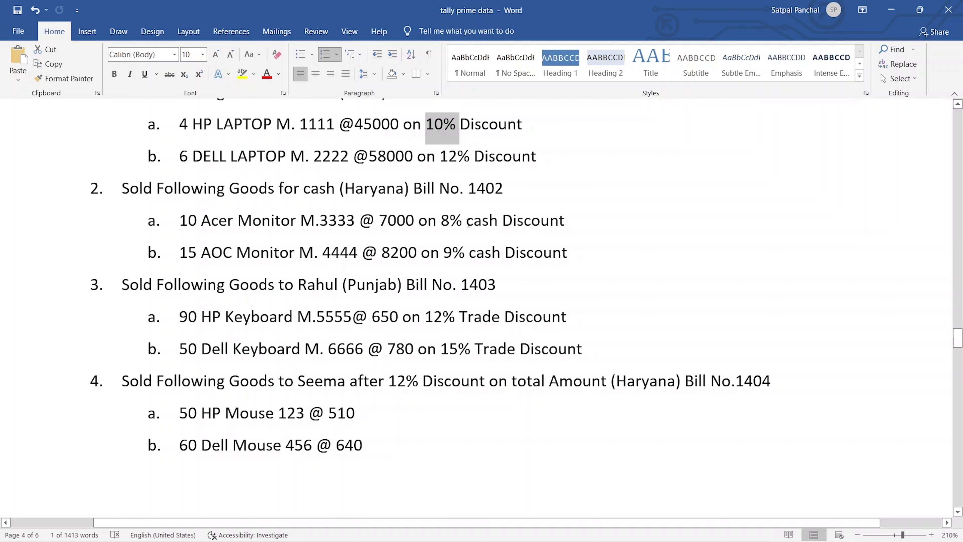
drag(465, 221, 565, 225)
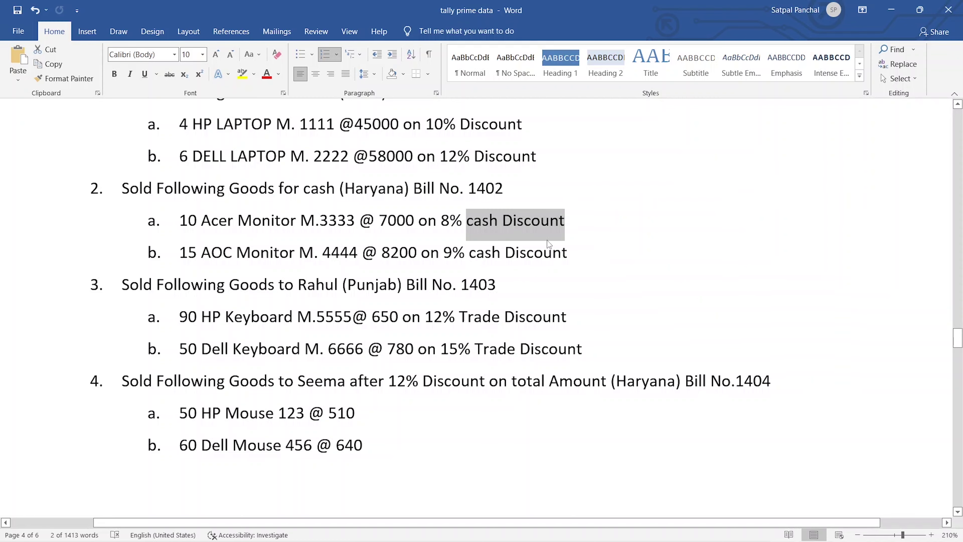
scroll(495, 242, up, 2)
scroll(557, 262, up, 2)
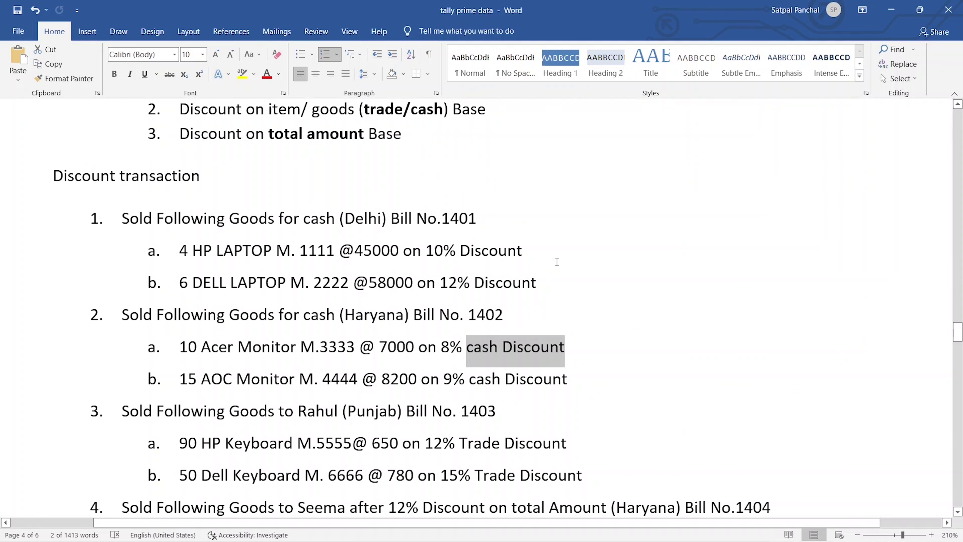
Step: Examine the discount transactions in the notes, from percentage bill 1401 through cash-discount bill 1402 to bills 1403 and 1404
drag(550, 282, 215, 234)
scroll(491, 273, up, 6)
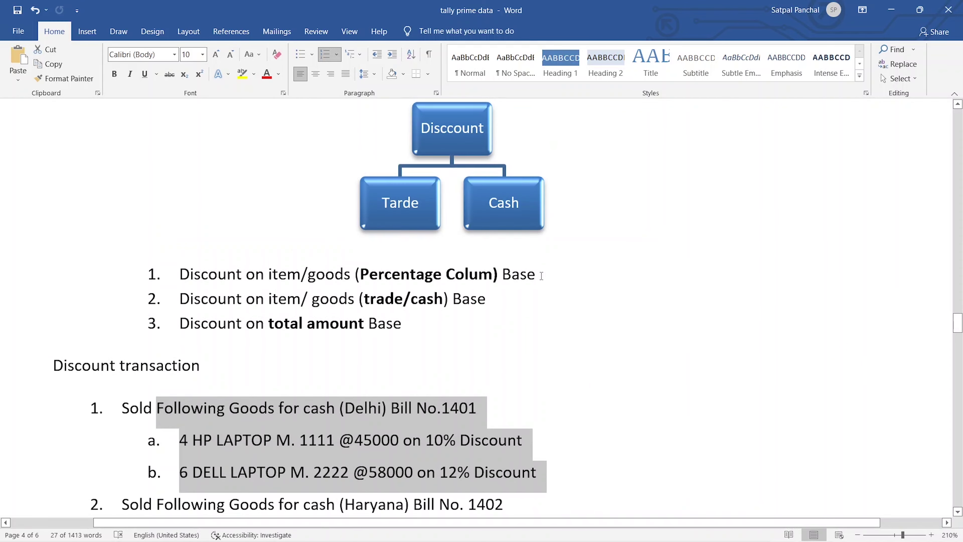
scroll(259, 275, down, 5)
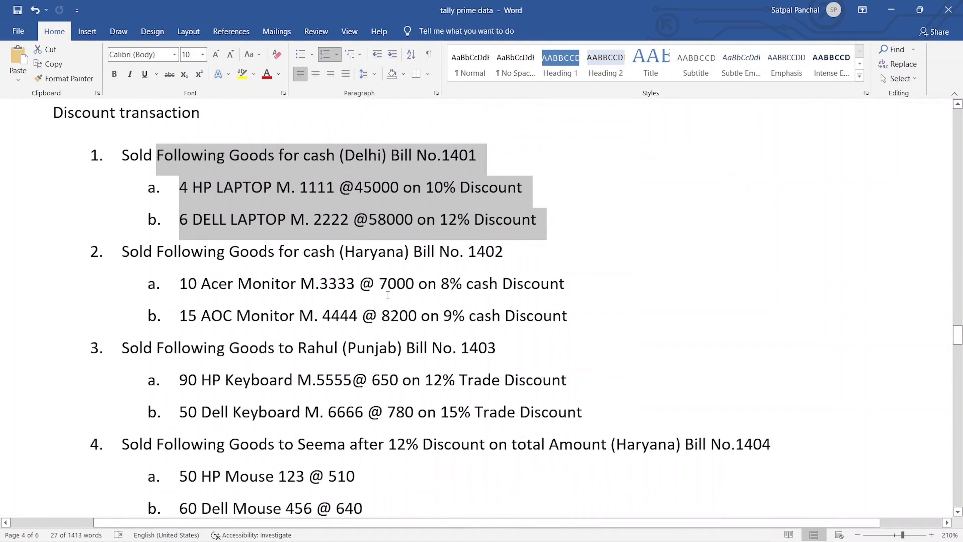
scroll(467, 271, down, 2)
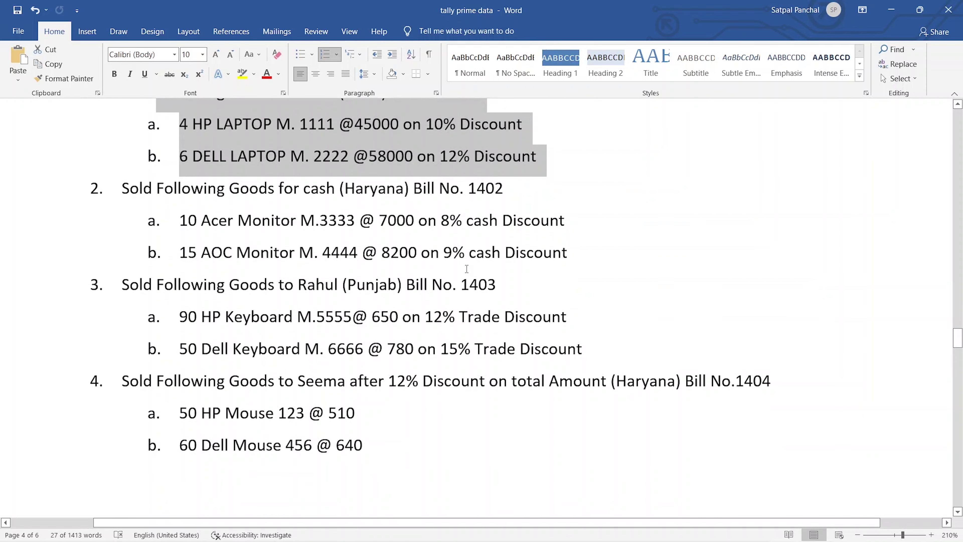
scroll(484, 238, up, 2)
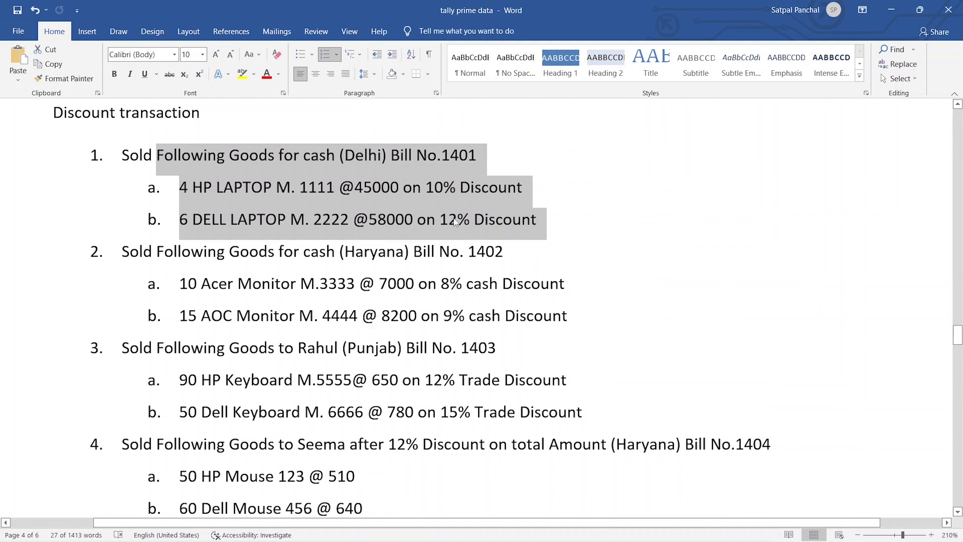
scroll(465, 250, down, 1)
scroll(465, 251, down, 1)
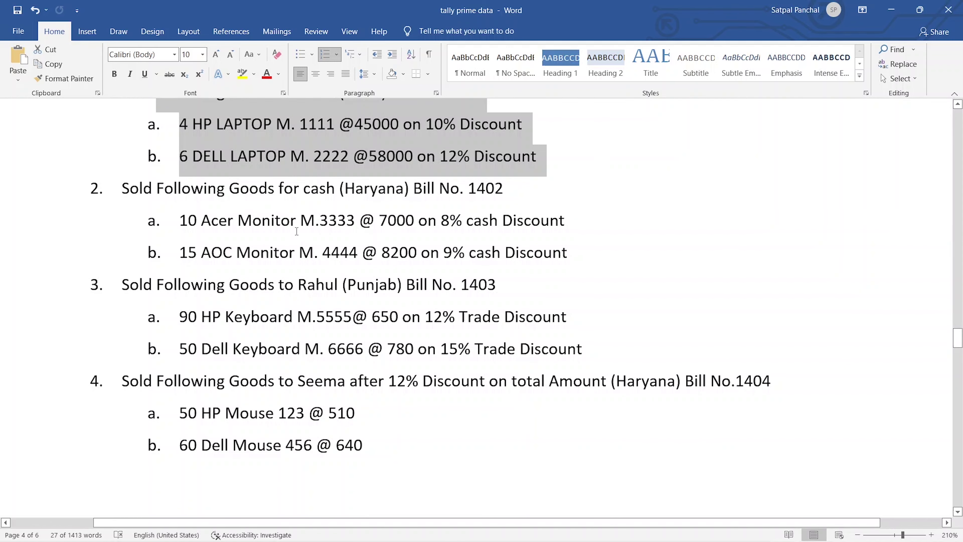
click(437, 233)
Step: Switch to TallyPrime, accept the proposed sales voucher number, and recheck the bill 1402 details in the Word notes
key(alt+Tab)
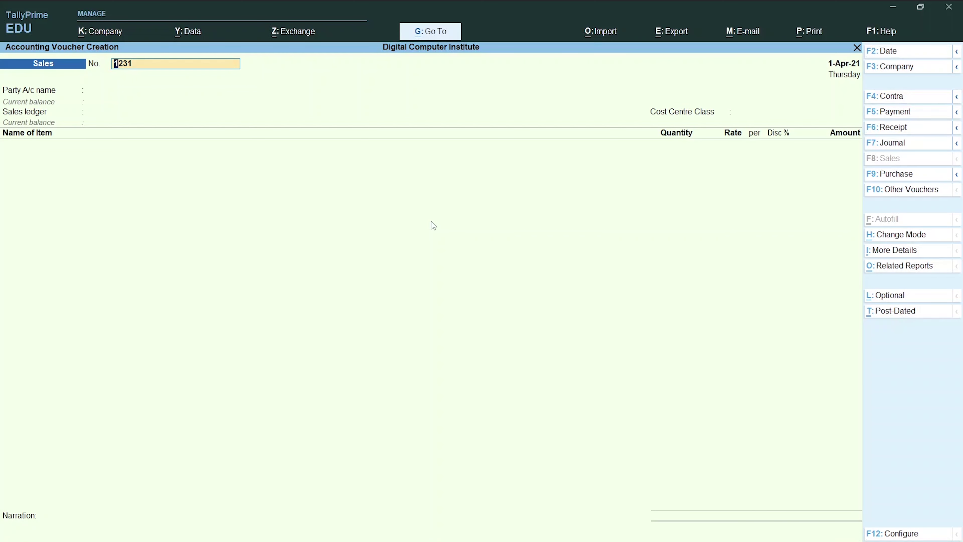
key(Return)
key(alt+Tab)
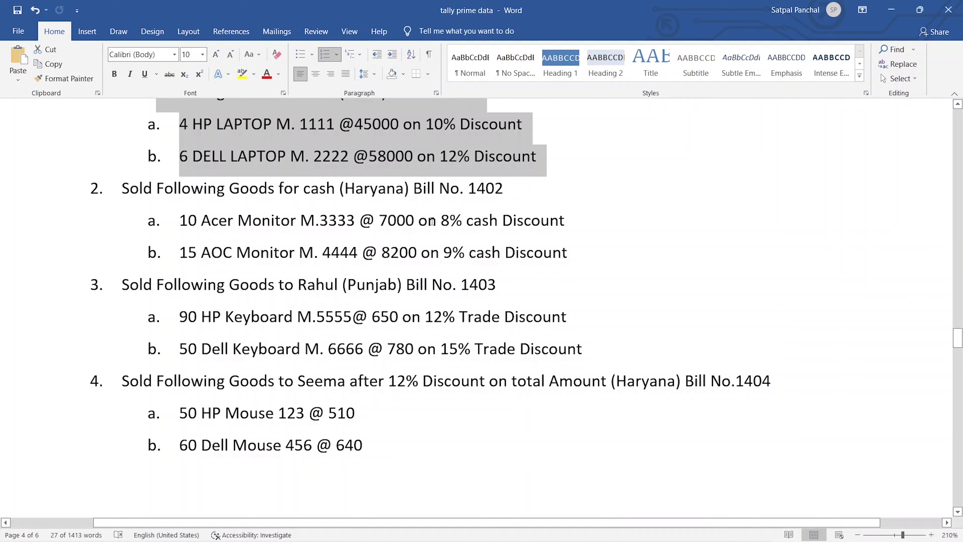
scroll(432, 222, up, 3)
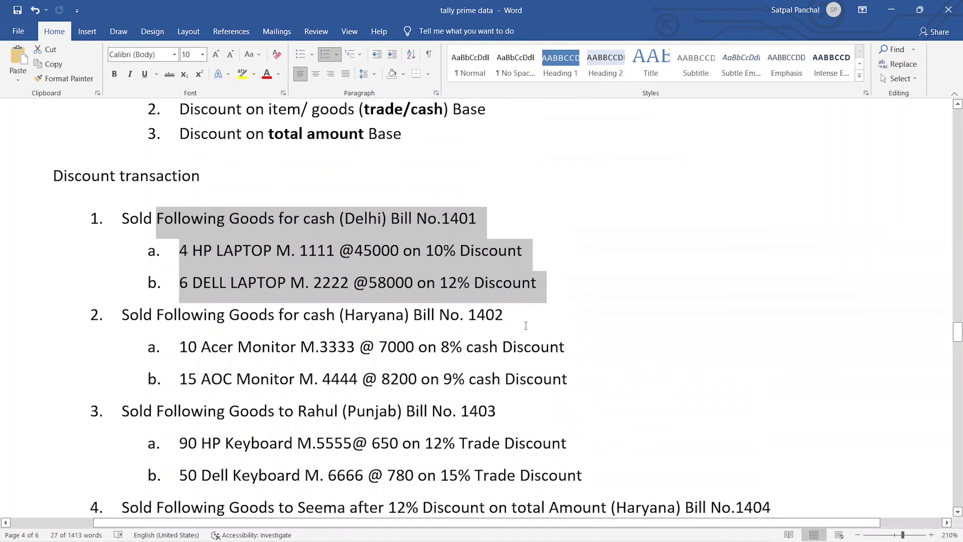
key(alt+Tab)
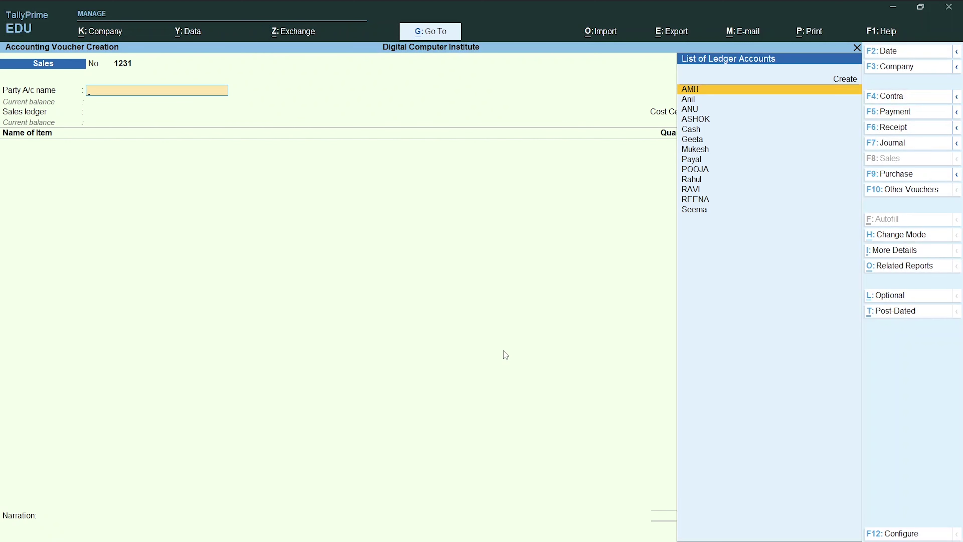
key(BackSpace)
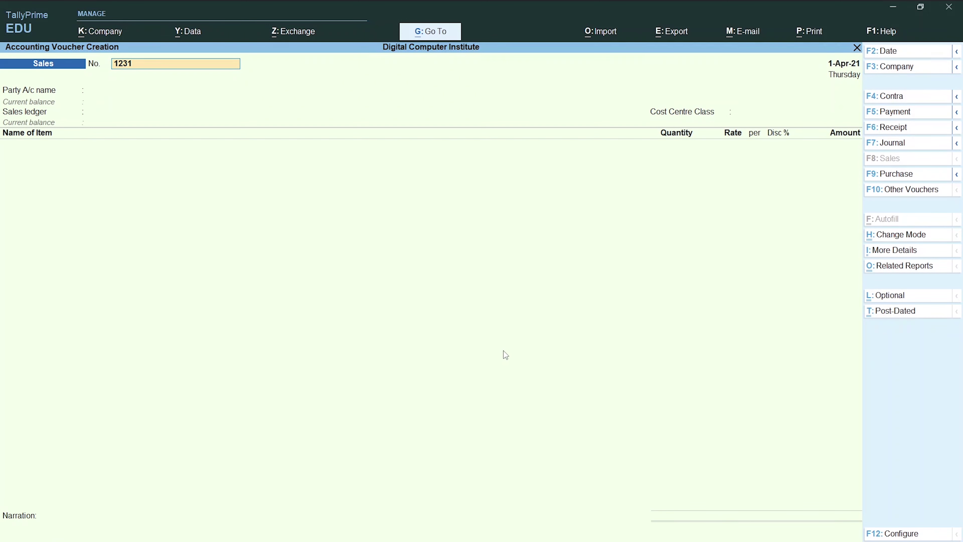
key(Return)
key(Return)
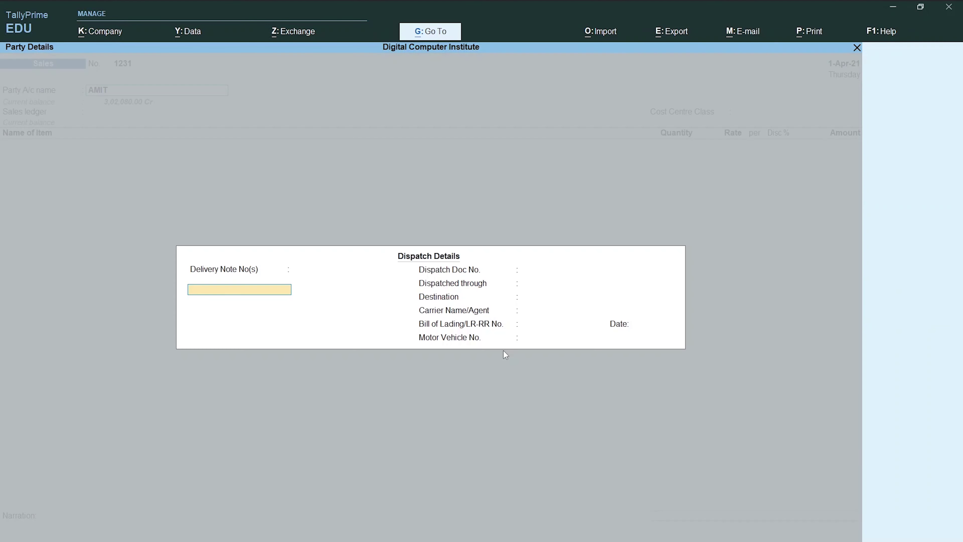
text(ca)
key(Escape)
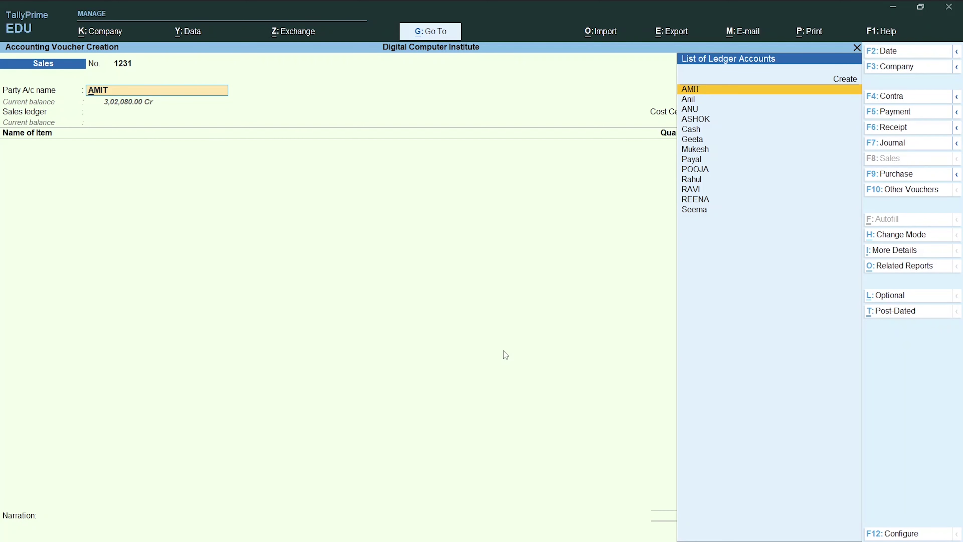
Step: Set the party account to Cash and accept the buyer details with state Haryana and country India
text(Ca)
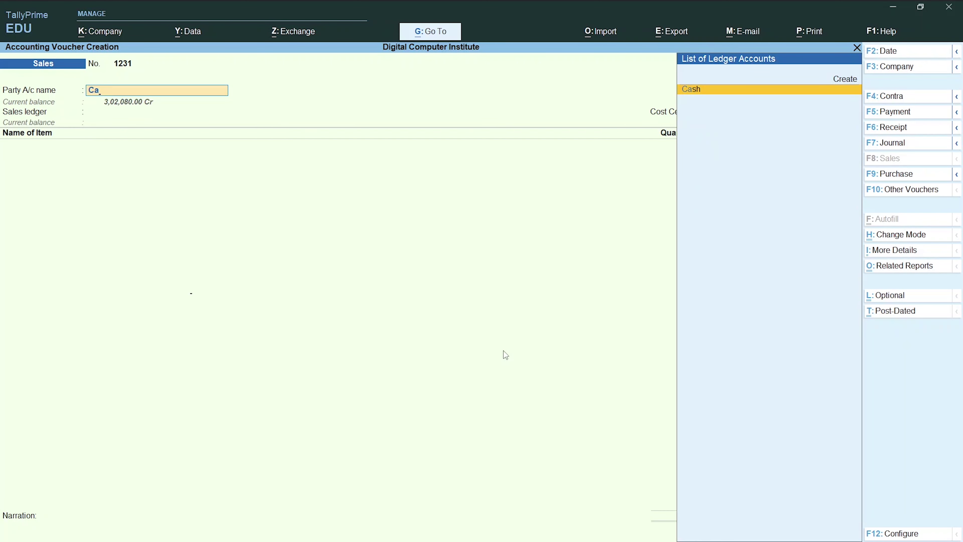
key(Return)
key(ctrl+a)
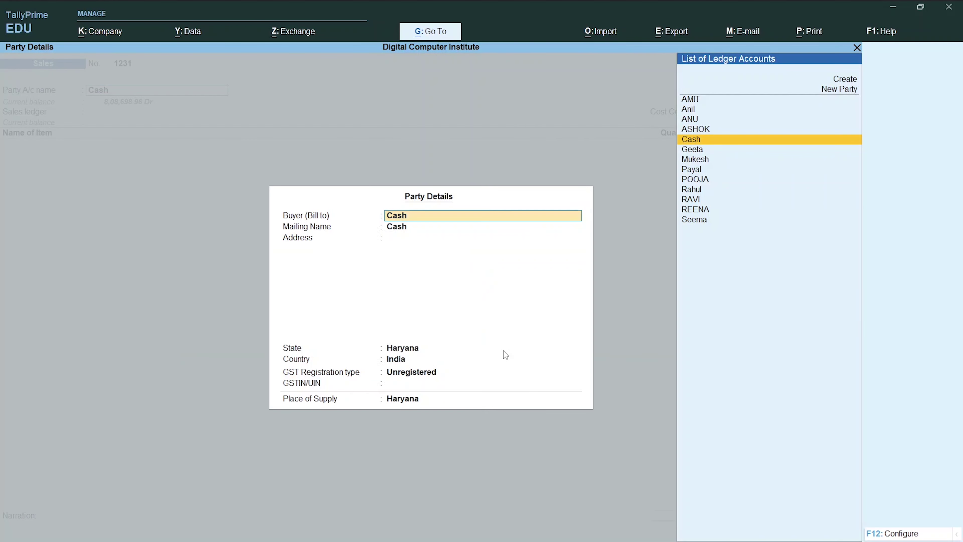
key(Return)
key(Return)
key(Return)
key(Return)
key(Return)
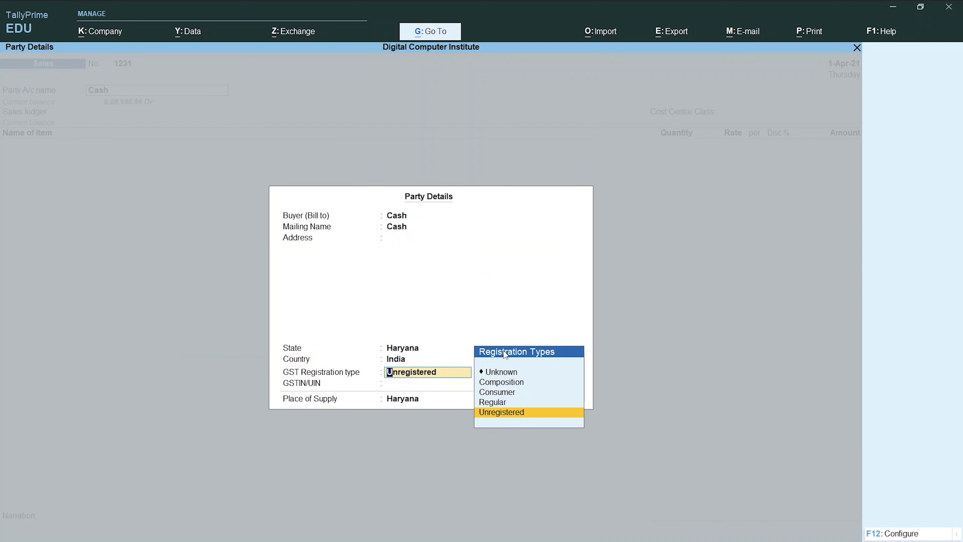
Step: Set the buyer's GST registration type to Regular, enter the GSTIN/UIN and accept the party details
key(Up)
key(Return)
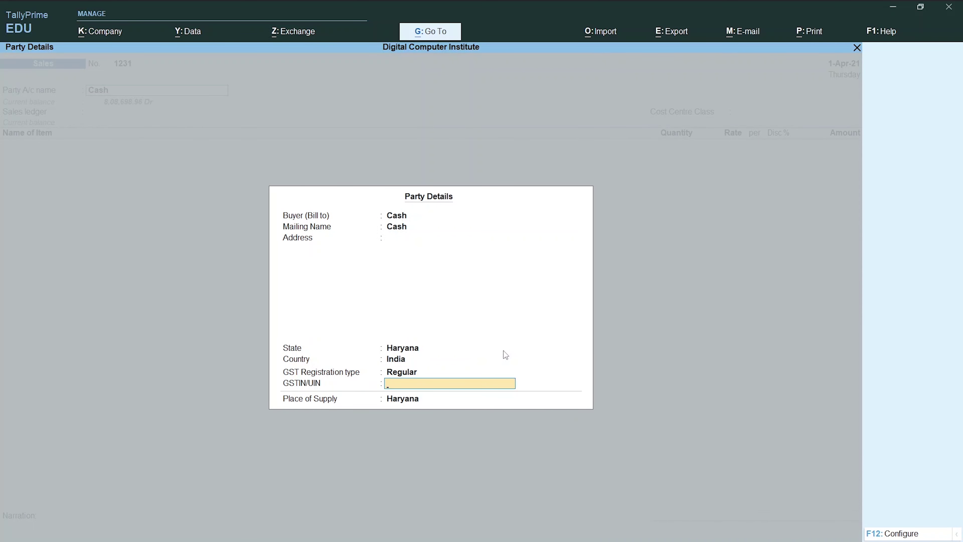
text(5445)
key(Return)
key(Return)
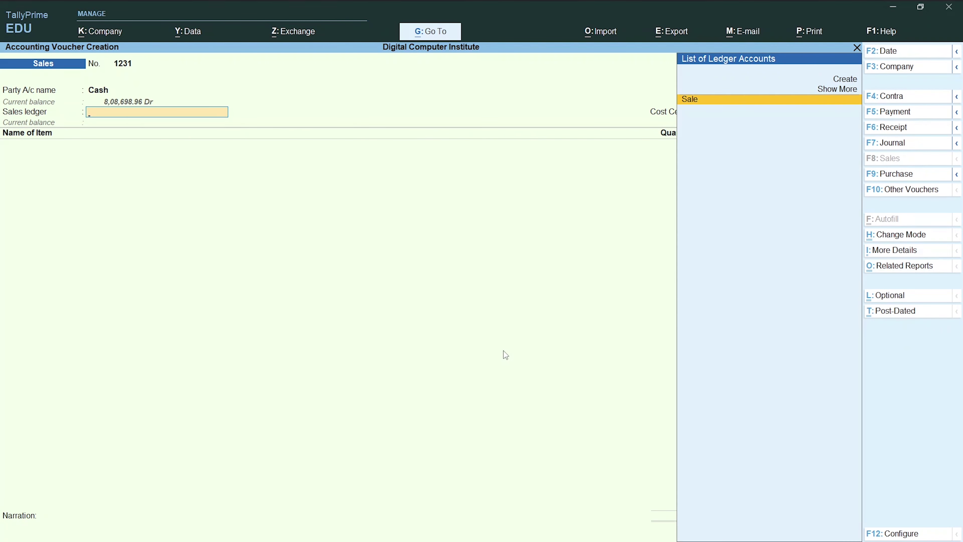
Step: Choose the Sale ledger with cost centre class Not Applicable and add Monitor M3333 as the first item
key(Return)
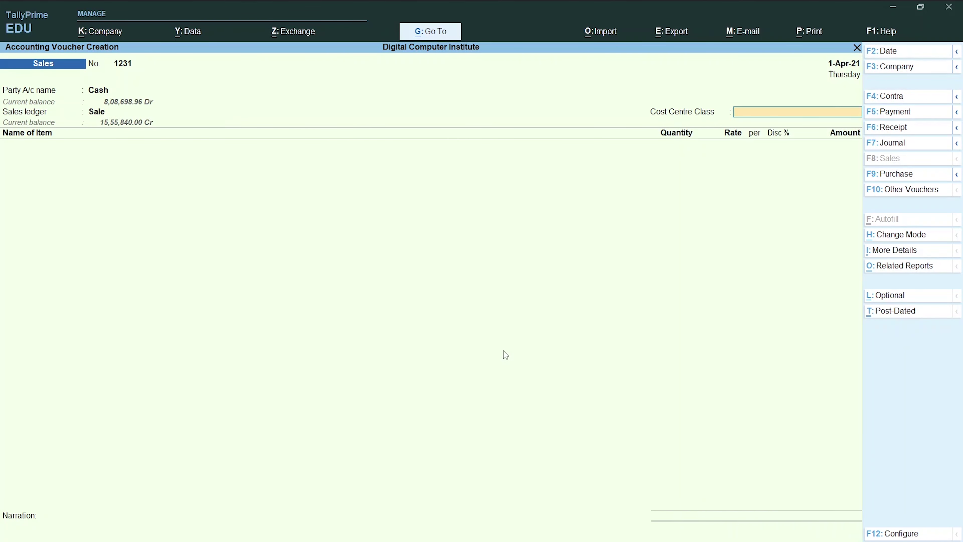
key(Return)
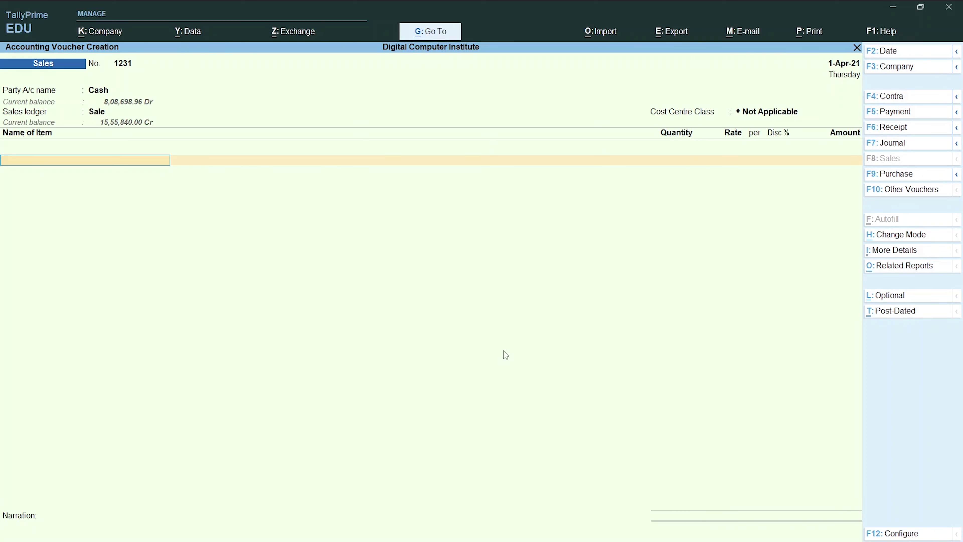
text(Mo)
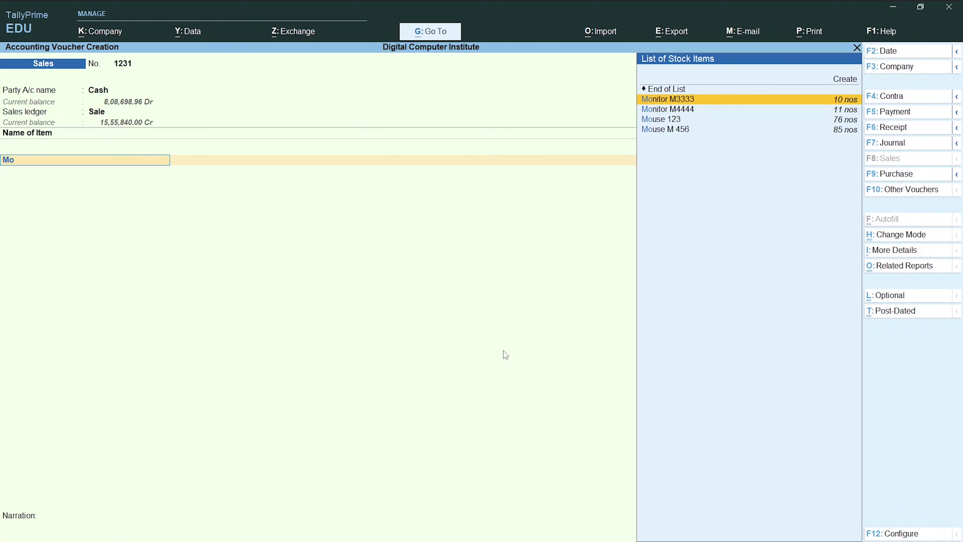
key(Return)
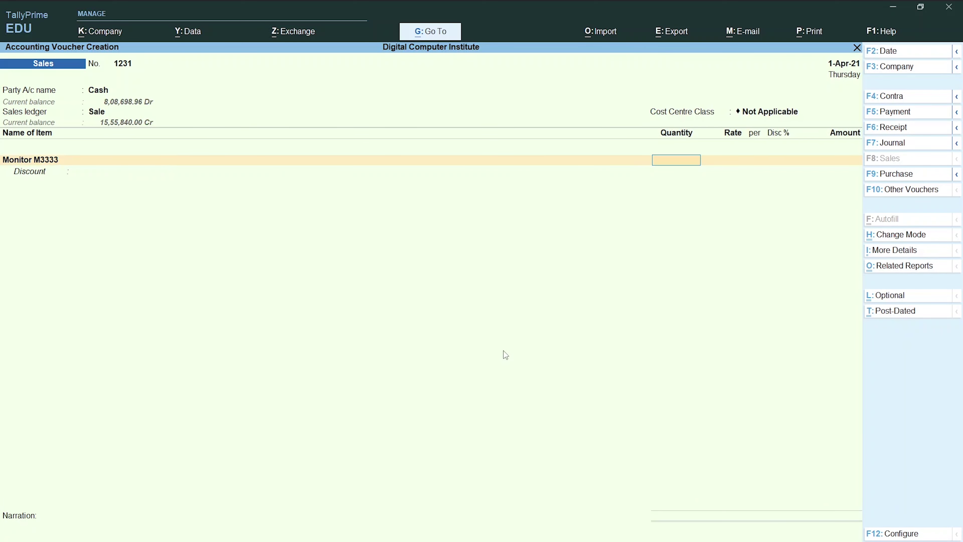
Step: Enter 10 nos of Monitor M3333 at a rate of 7000 as in the notes, leaving Disc % blank
key(alt+Tab)
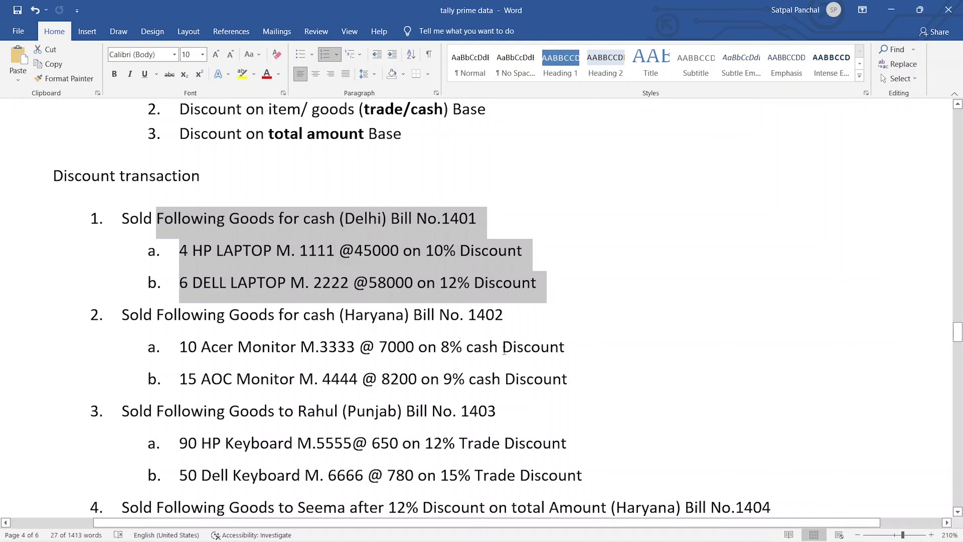
key(alt+Tab)
text(10)
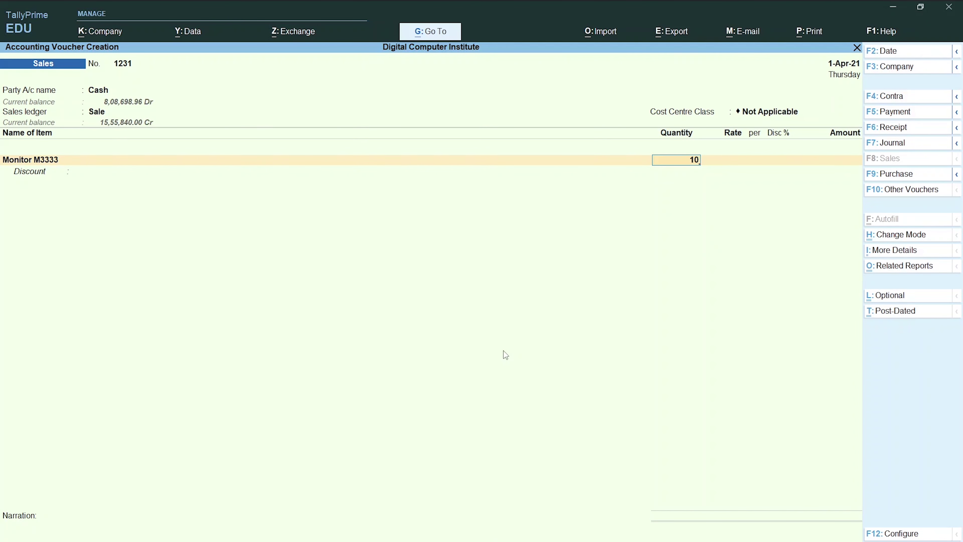
key(Return)
text(70)
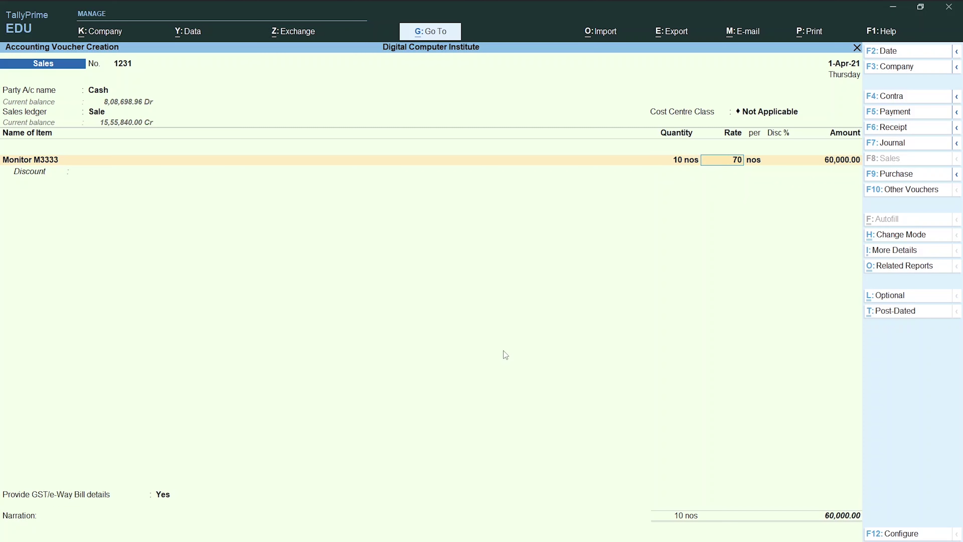
text(00)
key(Return)
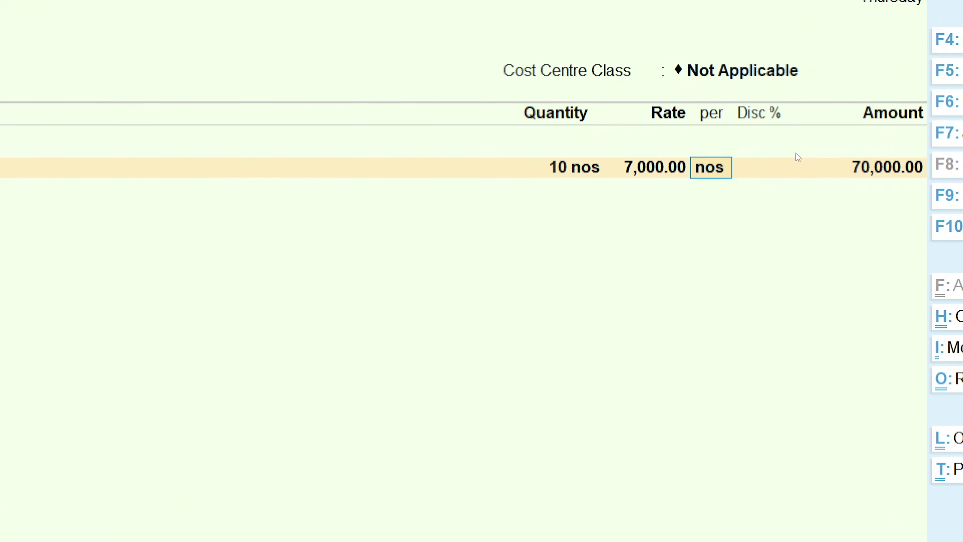
key(Return)
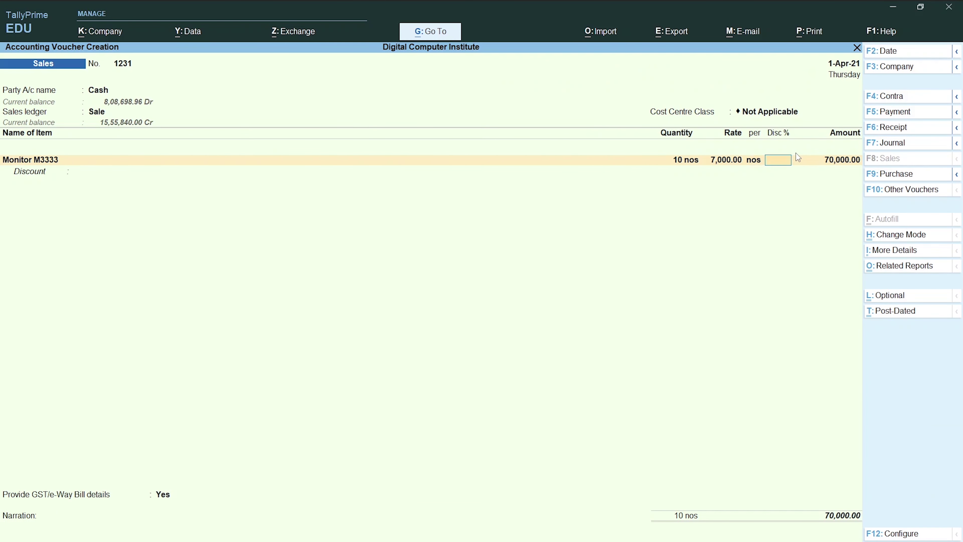
key(Return)
key(Return)
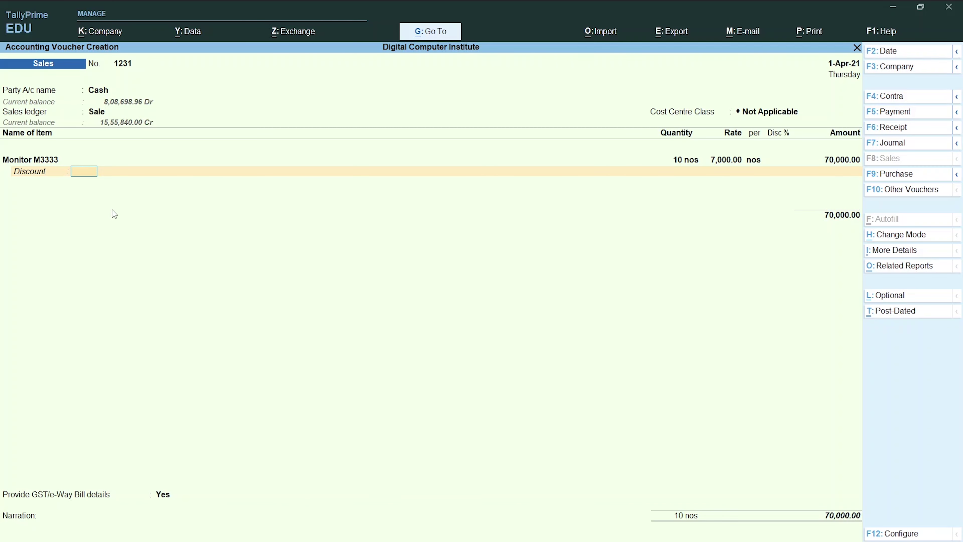
Step: Set Provide Cash/Trade Discount to No in the voucher configuration and save the configuration
key(F12)
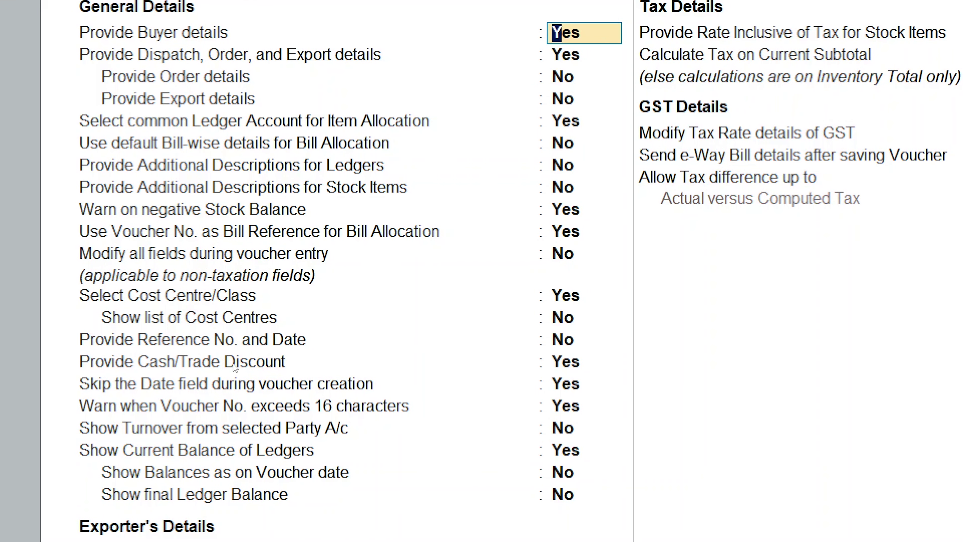
key(Down)
key(Down)
key(Down)
key(Down)
key(Down)
key(Down)
key(Down)
key(Down)
key(Down)
key(Down)
key(Down)
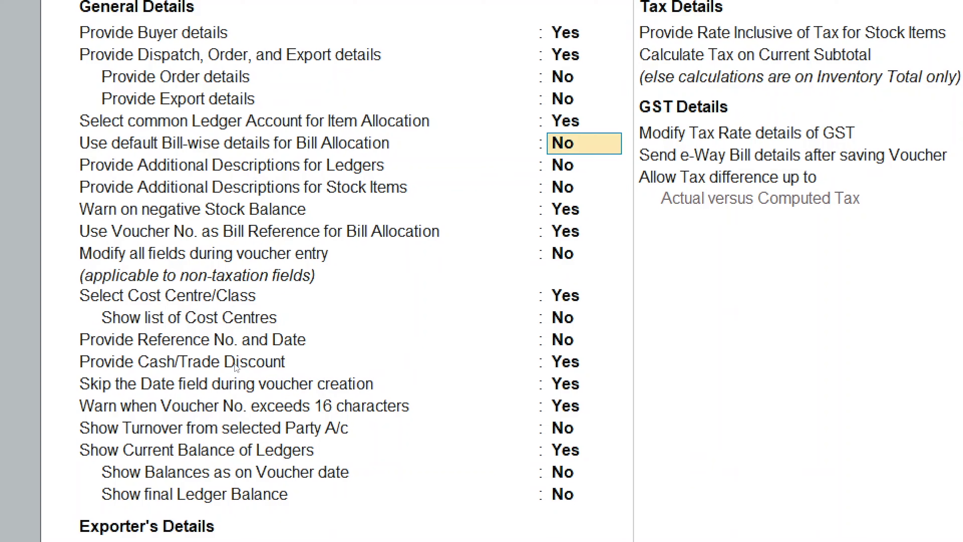
key(Down)
key(Down)
key(Down)
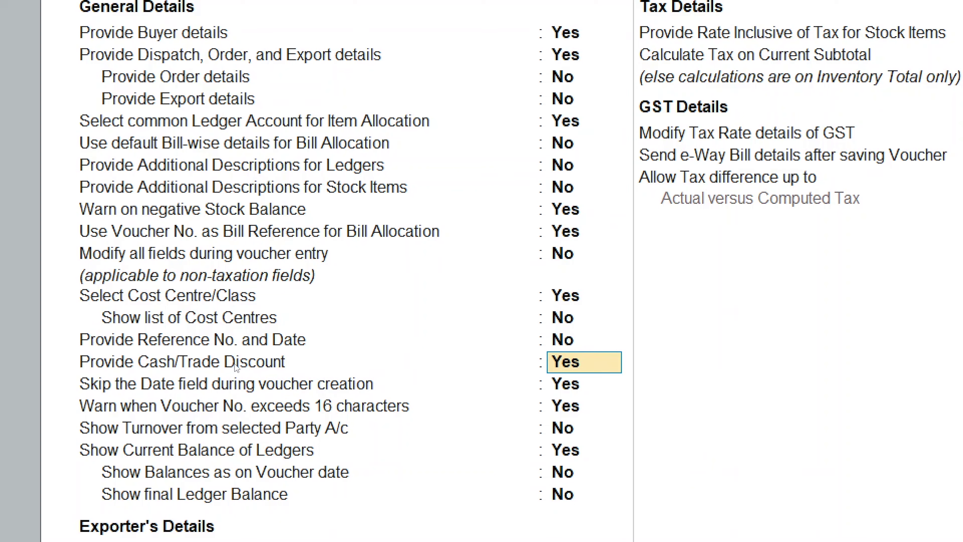
text(n)
key(Return)
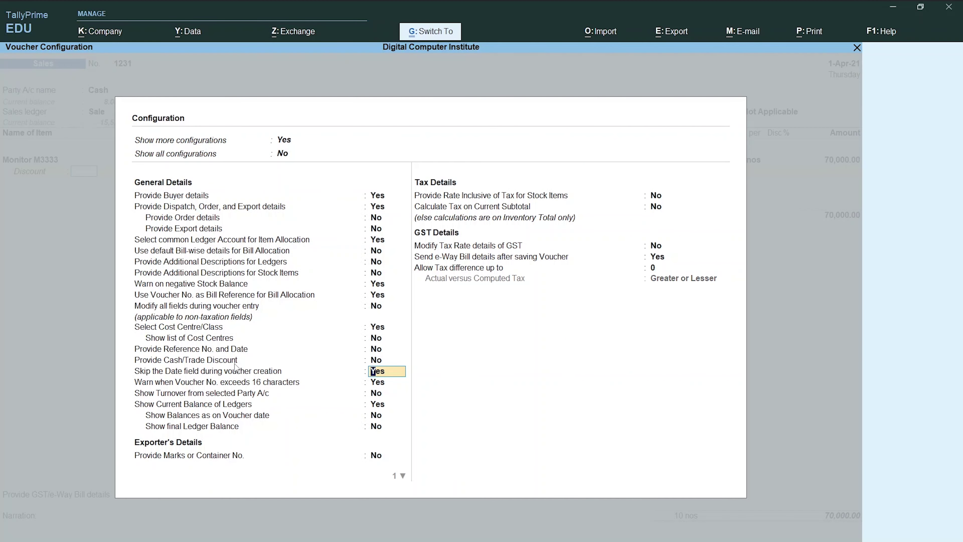
key(ctrl+a)
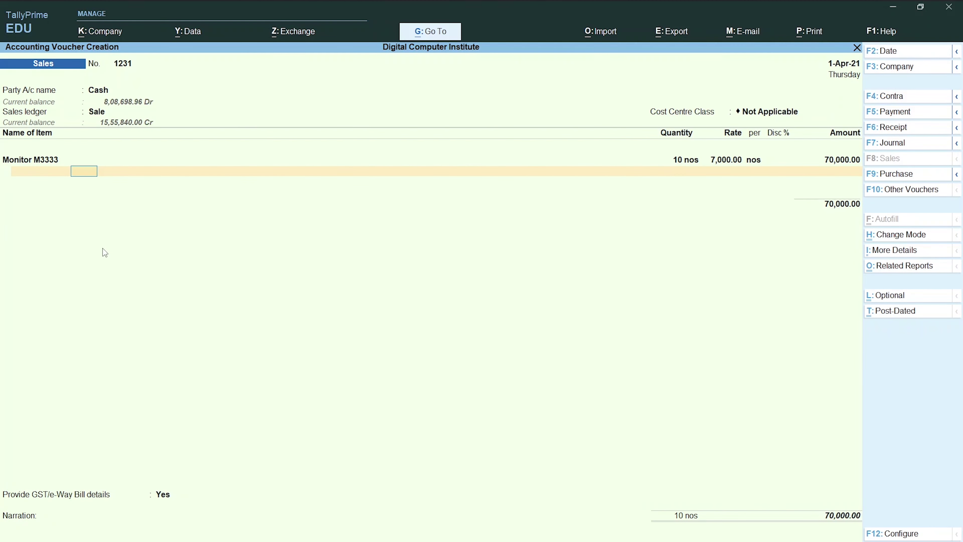
Step: Move back and forth between the Monitor M3333 amount and the next item line to check for the discount field
key(BackSpace)
key(Return)
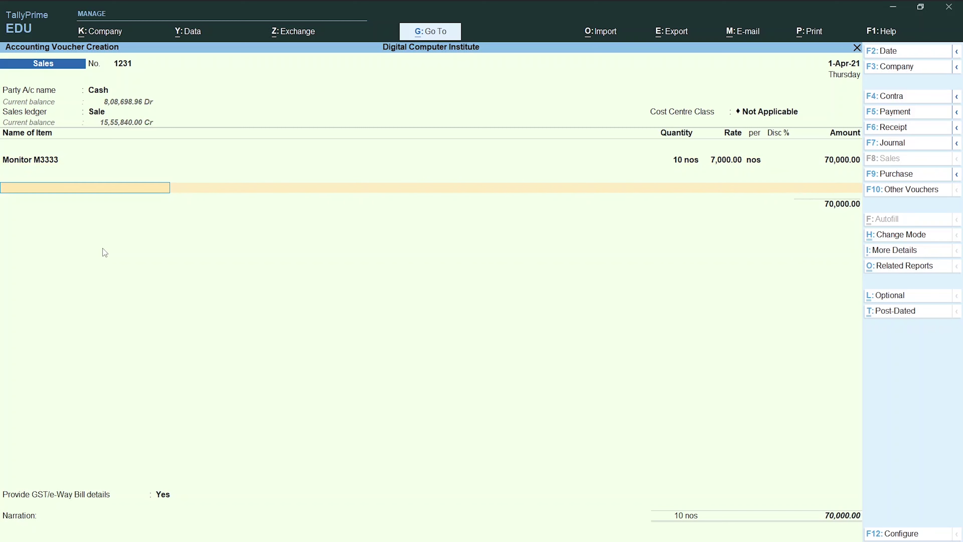
key(BackSpace)
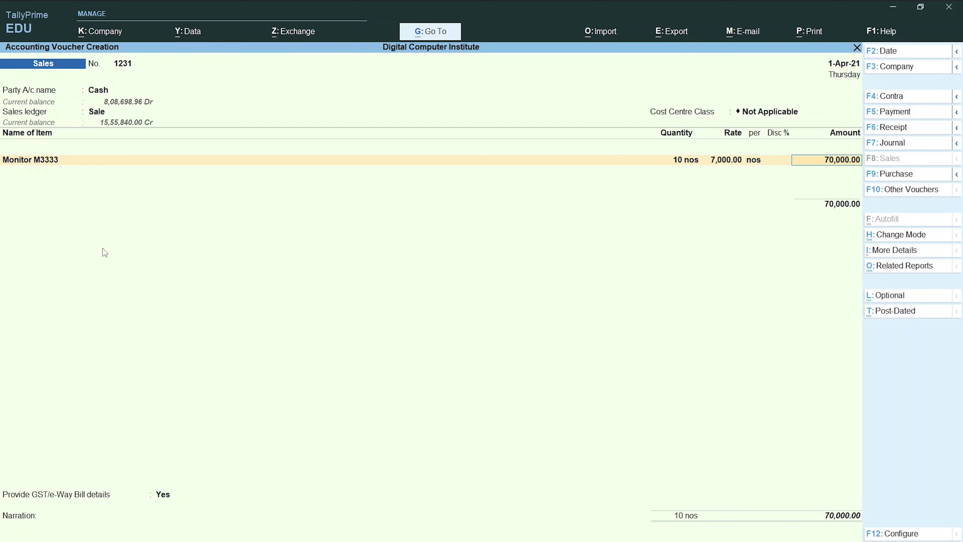
key(Return)
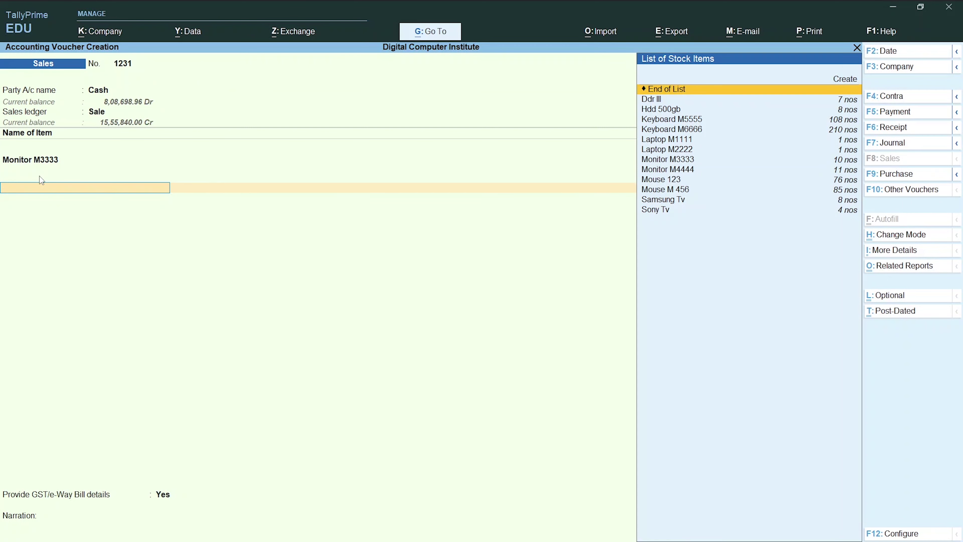
Step: Set Provide Cash/Trade Discount to Yes in the voucher configuration and save the configuration
key(F12)
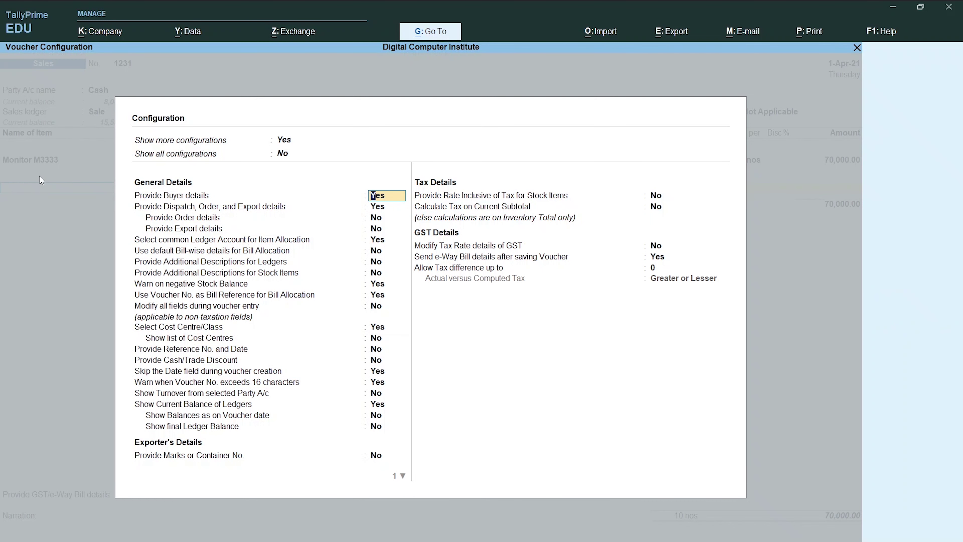
key(Return)
key(Return)
key(Return)
key(Return)
key(Return)
key(Return)
key(Return)
key(Return)
key(Return)
key(Return)
key(Return)
key(Return)
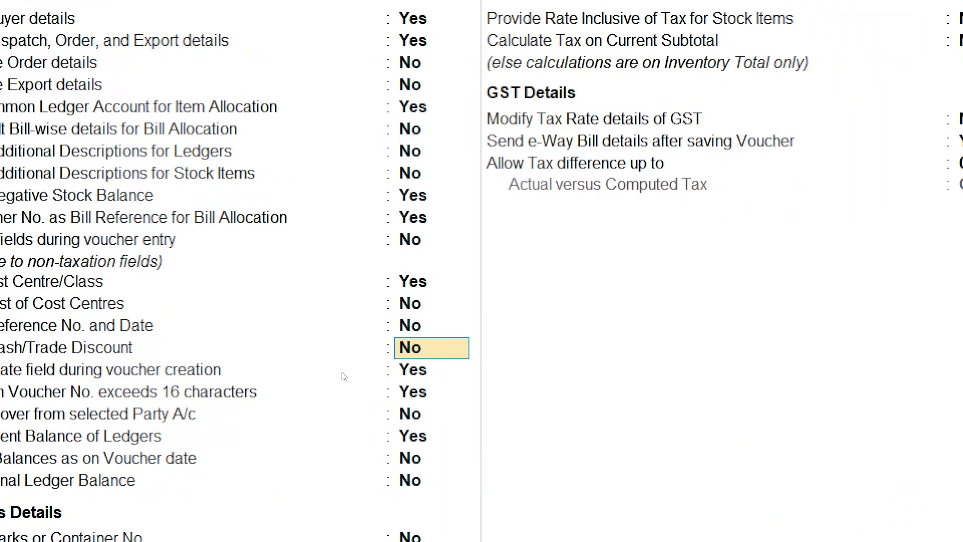
text(y)
key(Return)
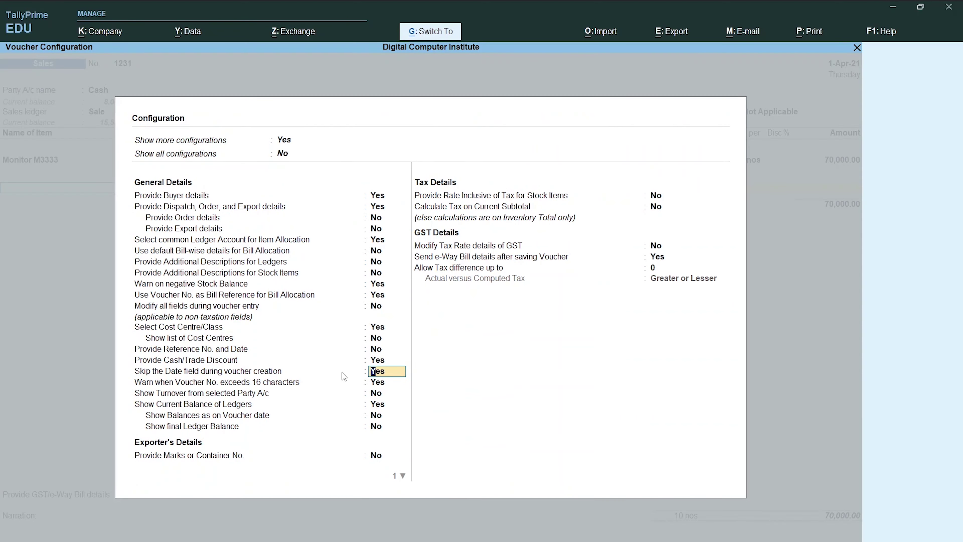
key(ctrl+a)
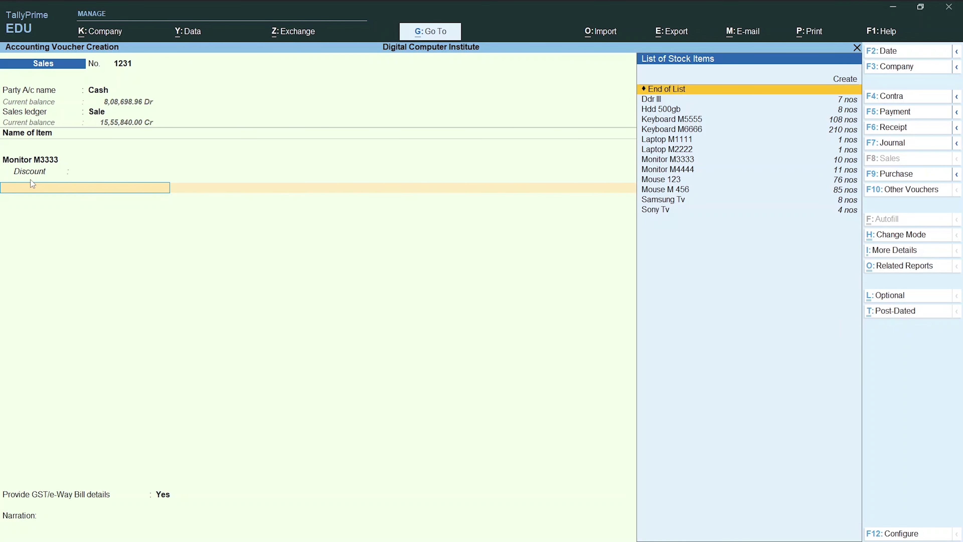
Step: Enter the 8% cash discount from the notes for Monitor M3333 and accept the calculated discount amount
key(BackSpace)
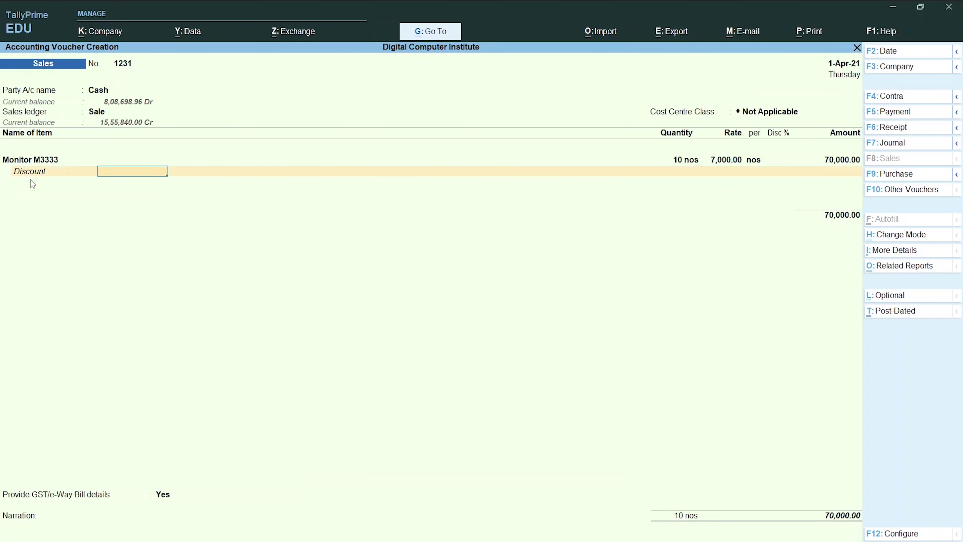
key(BackSpace)
key(alt+Tab)
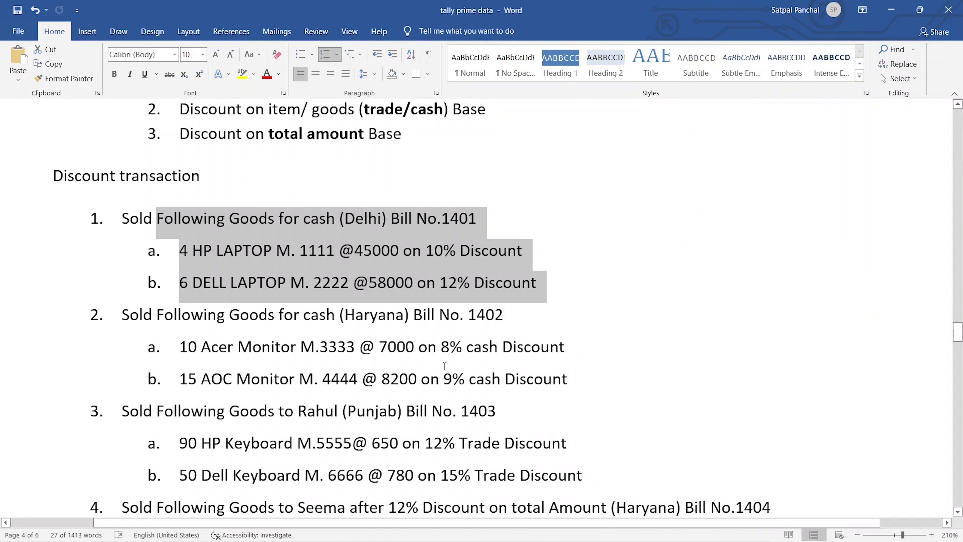
key(alt+Tab)
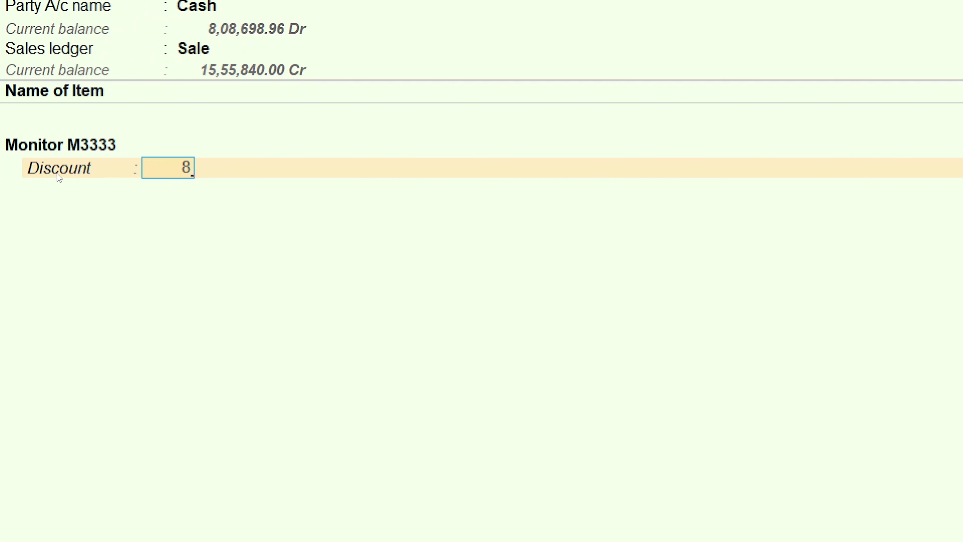
key(Return)
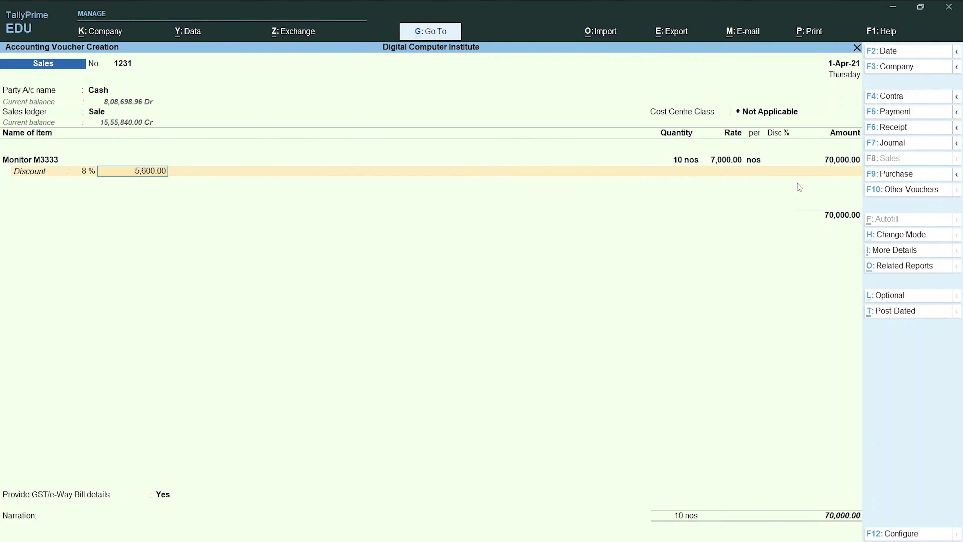
key(Return)
Step: Add Monitor M4444 as the second item and enter a quantity of 15 nos as in the notes
text(Mo)
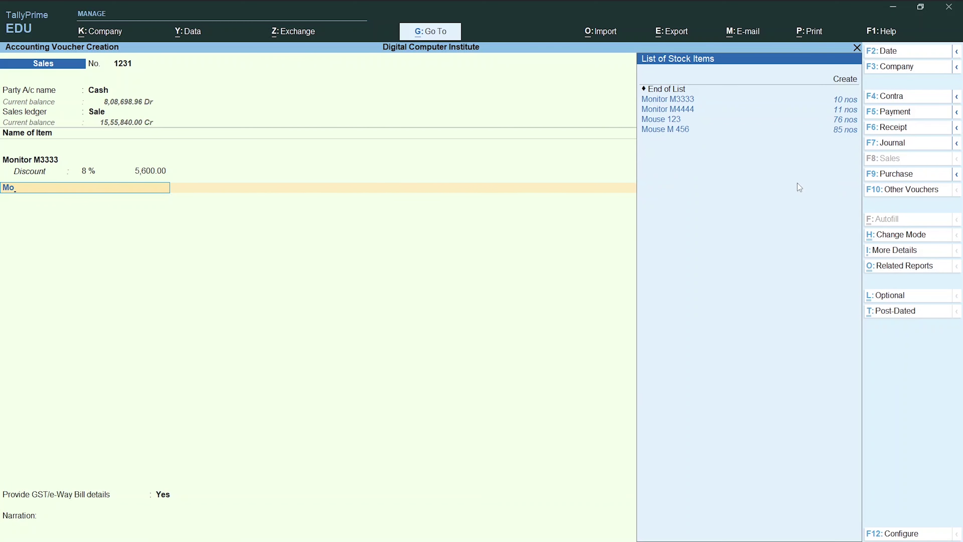
key(Down)
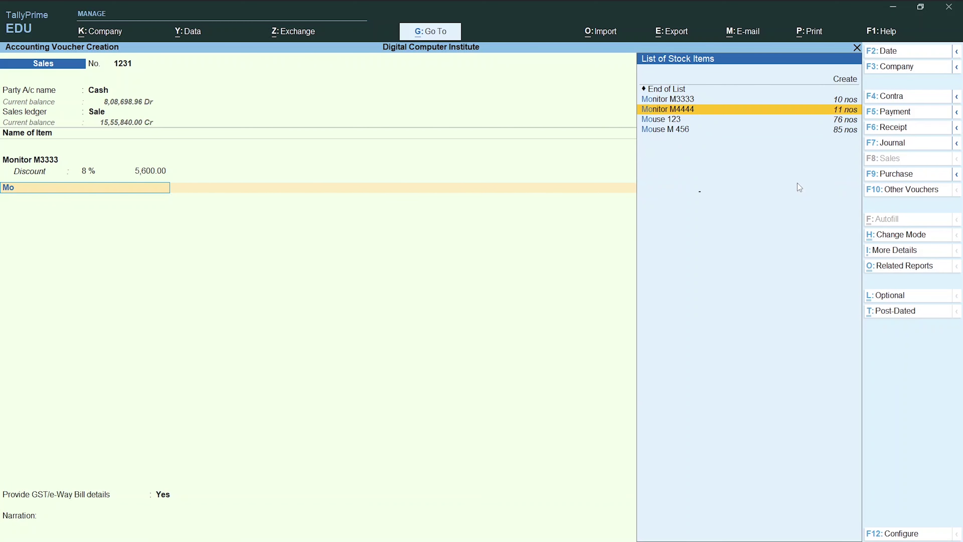
key(Return)
key(alt+Tab)
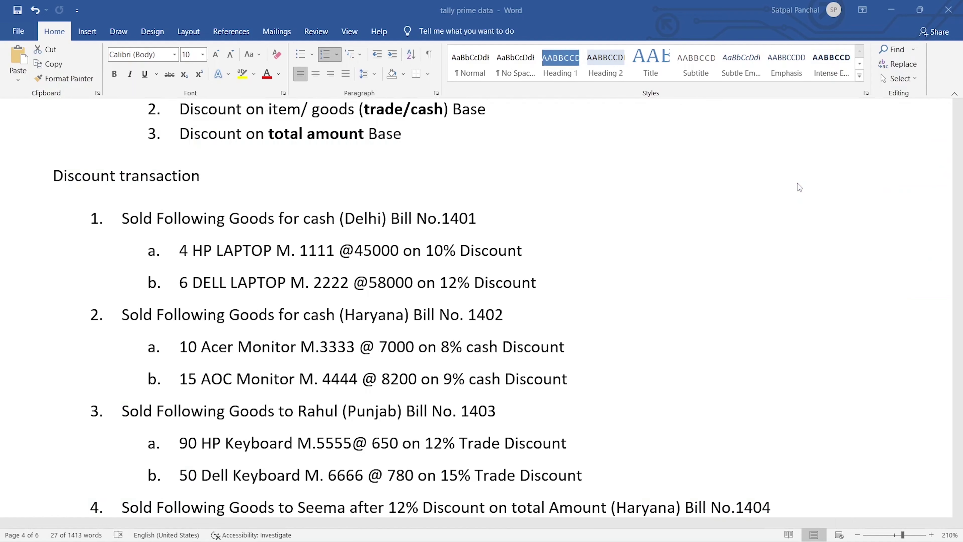
key(alt+Tab)
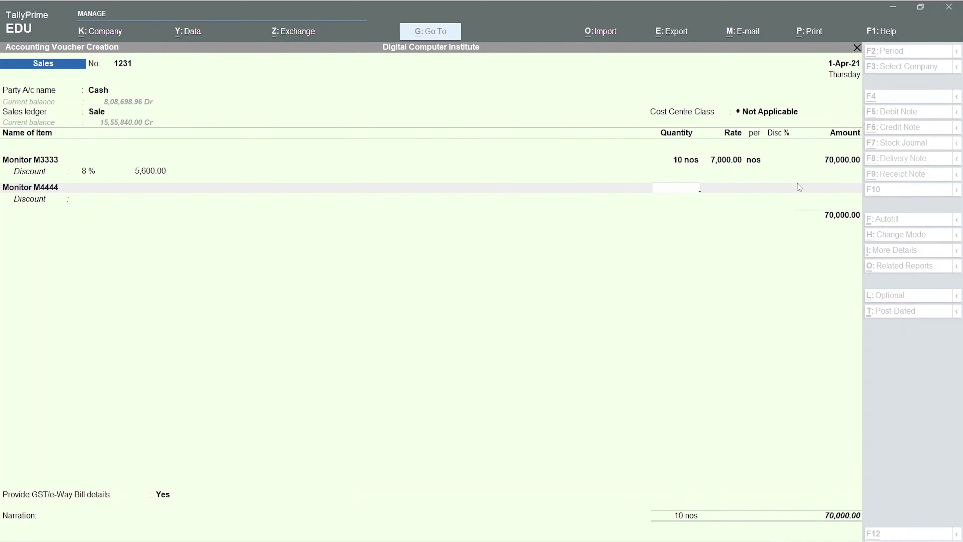
text(15)
key(Return)
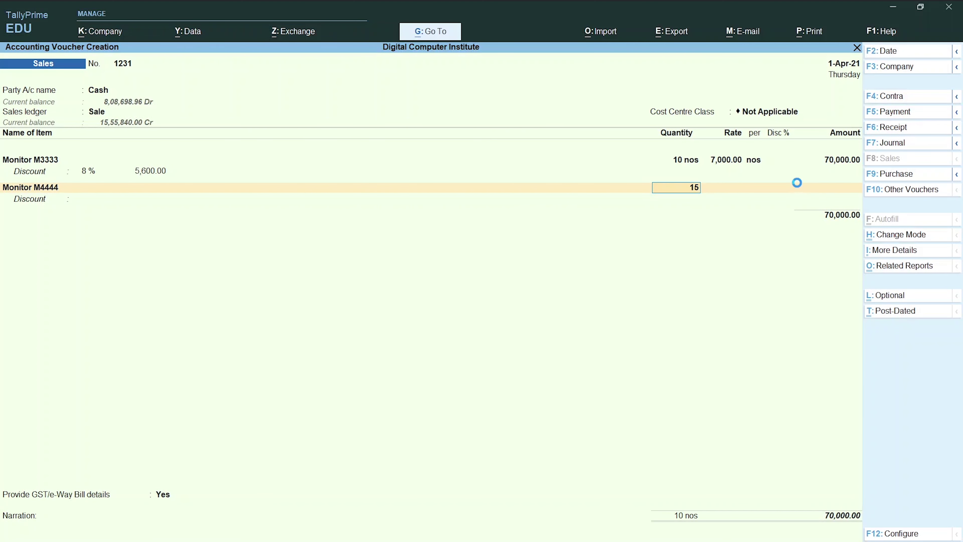
Step: Recheck the notes and set the Monitor M4444 quantity to 11 nos
key(alt+Tab)
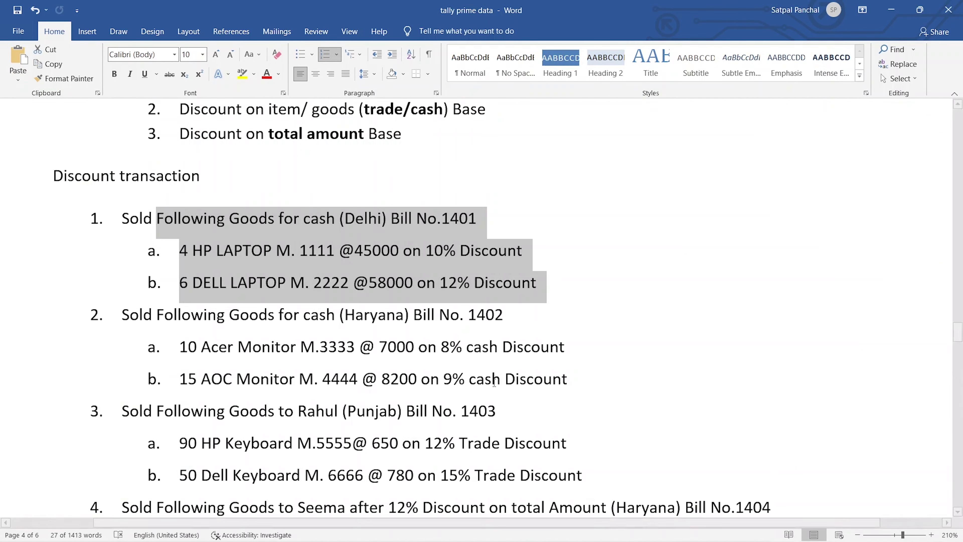
key(alt+Tab)
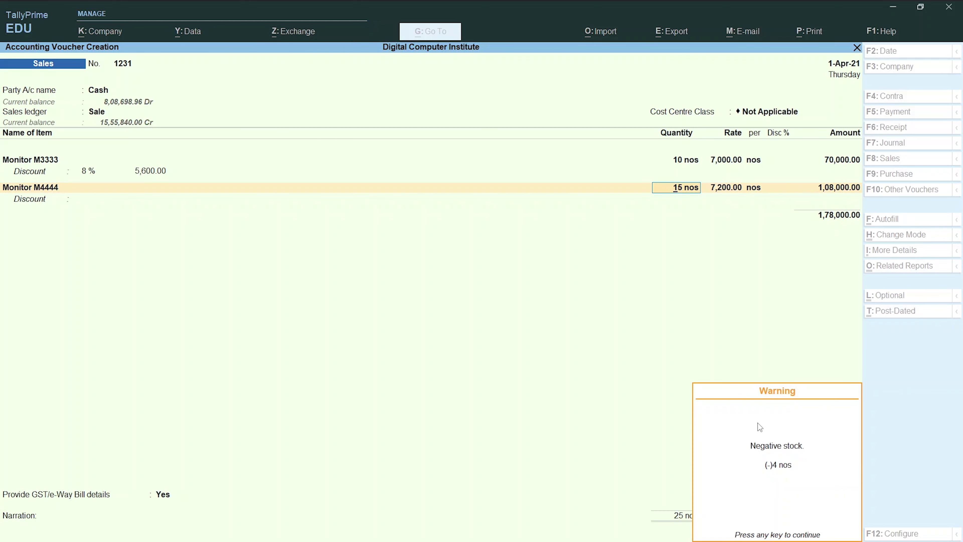
key(Return)
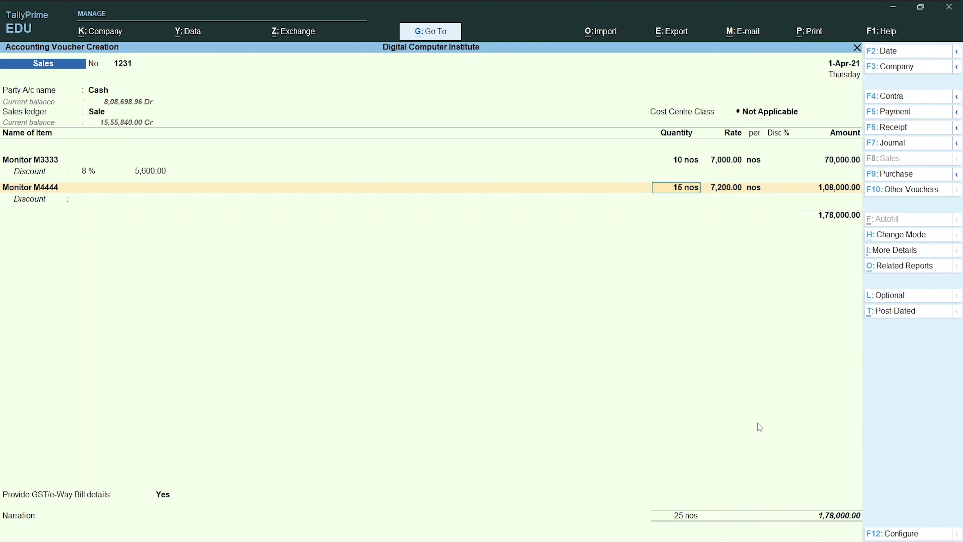
text(11)
key(Return)
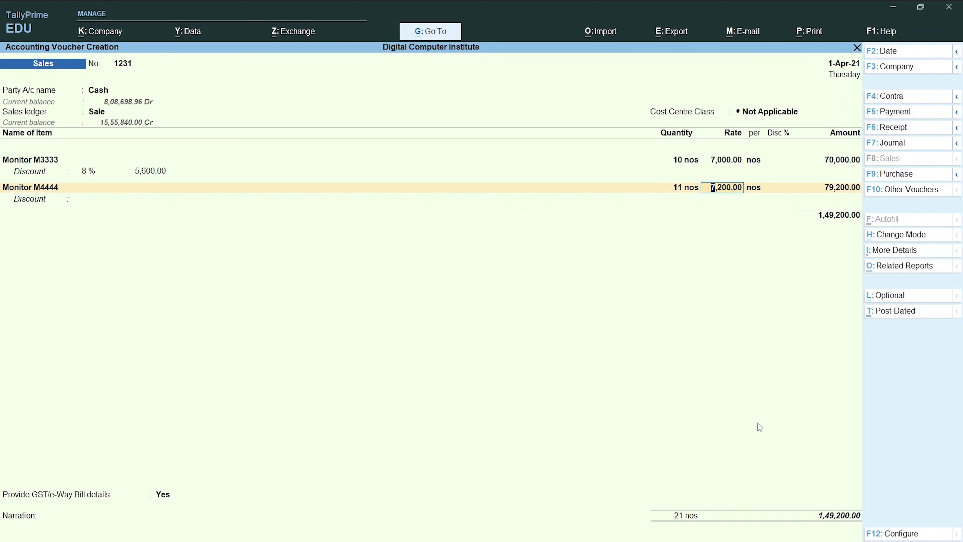
Step: Set the Monitor M4444 rate to 8,200 per nos as in the notes, leave Disc % blank and accept the amount
key(alt)
key(alt+Tab)
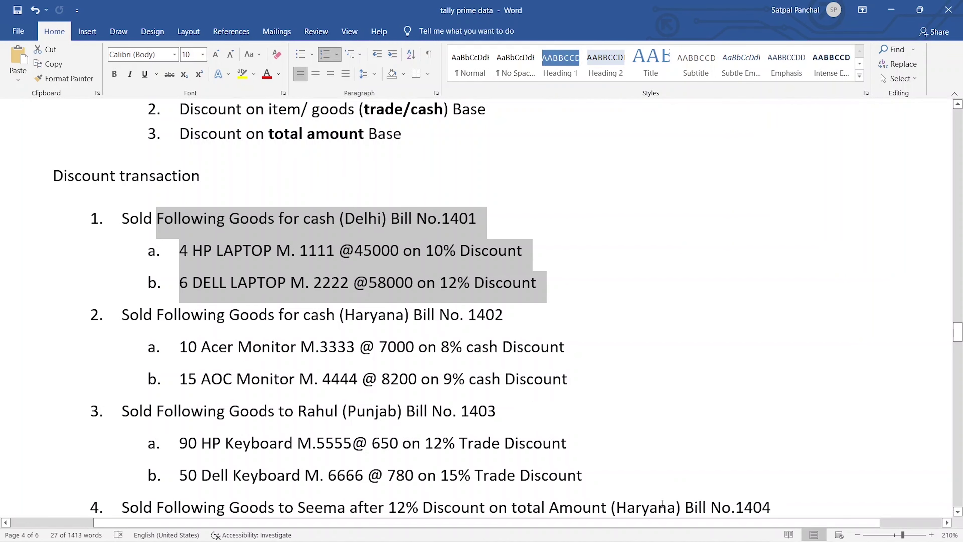
key(alt+Tab)
text(8,2)
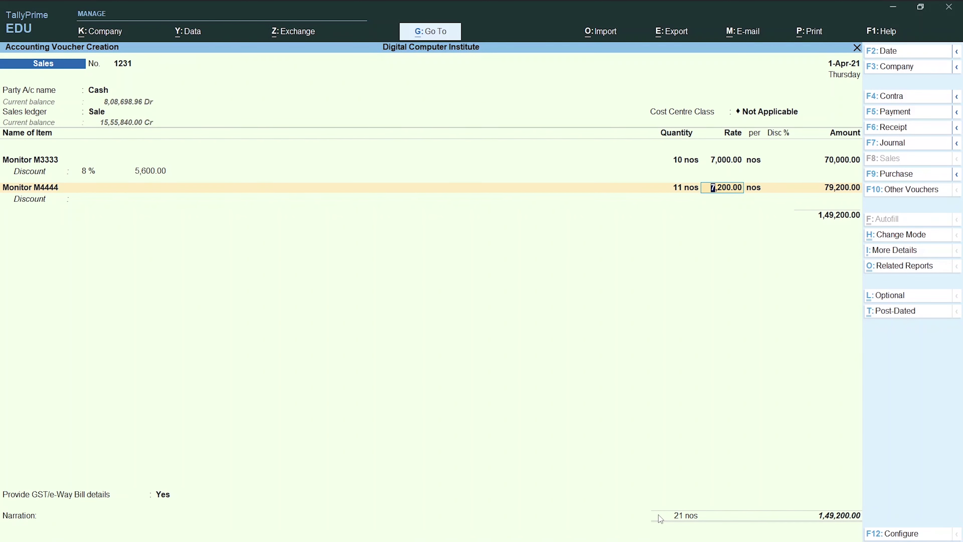
text(00)
key(Return)
key(Return)
key(Return)
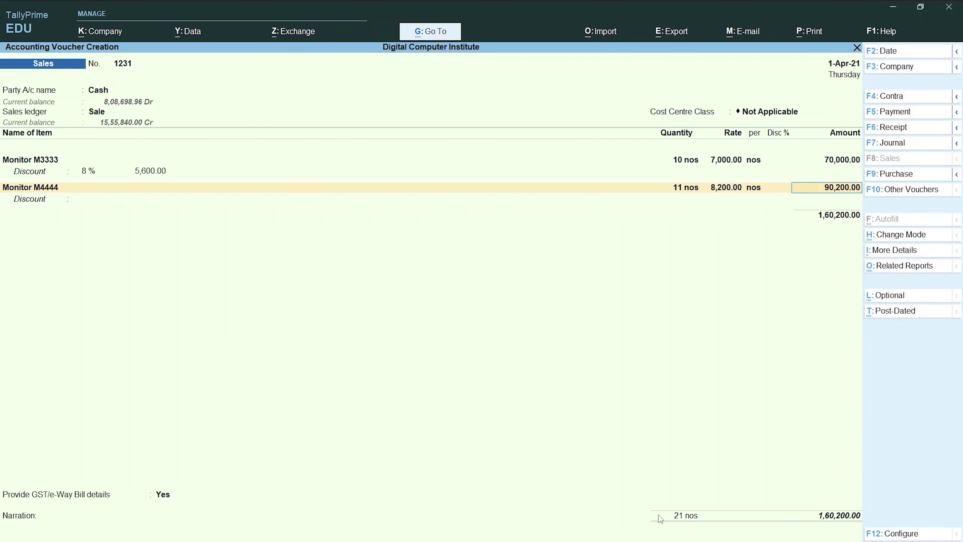
key(Return)
Step: Switch to the Word notes and change the AOC Monitor M. 4444 quantity in the Haryana bill to 11
key(alt+Tab)
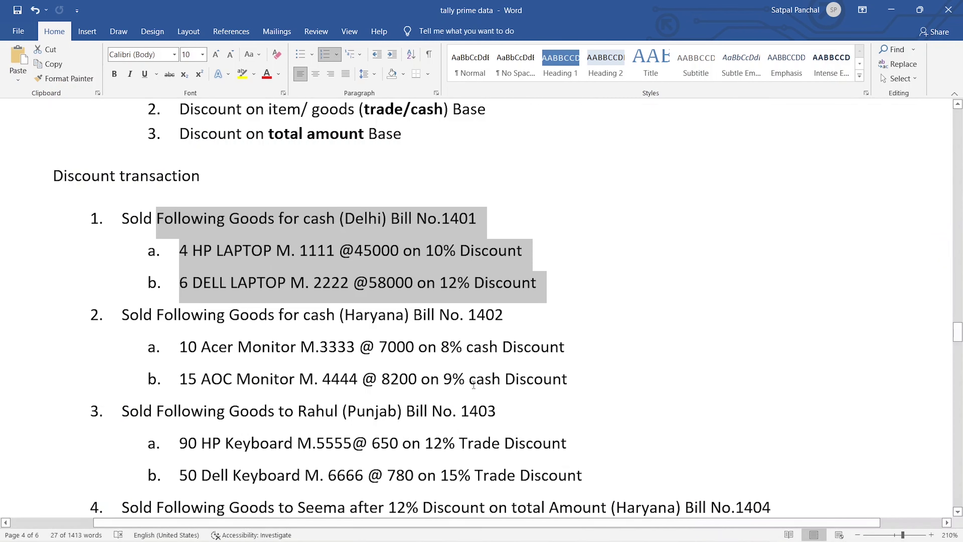
click(197, 379)
key(BackSpace)
text(1)
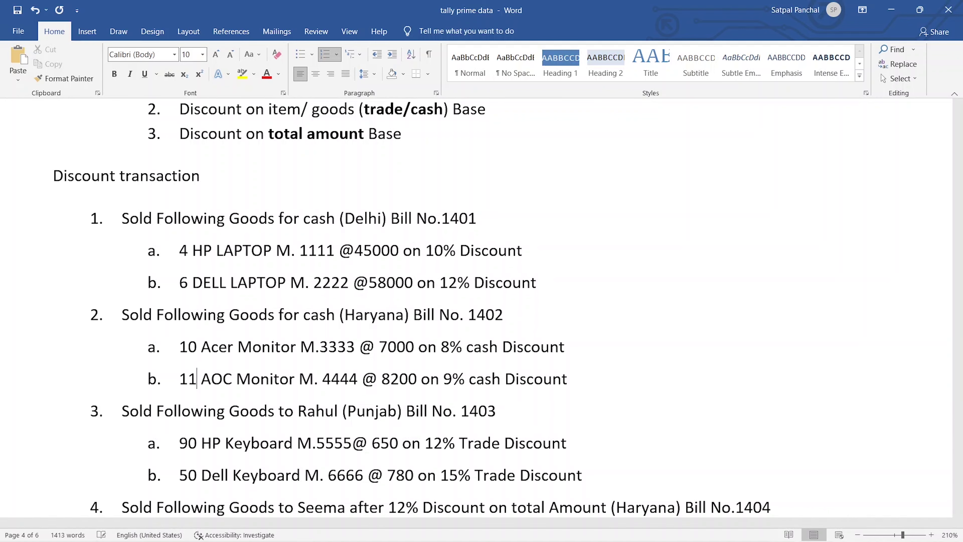
Step: Switch back to TallyPrime, enter a 9% discount for Monitor M4444 and end the item list
key(alt+Tab)
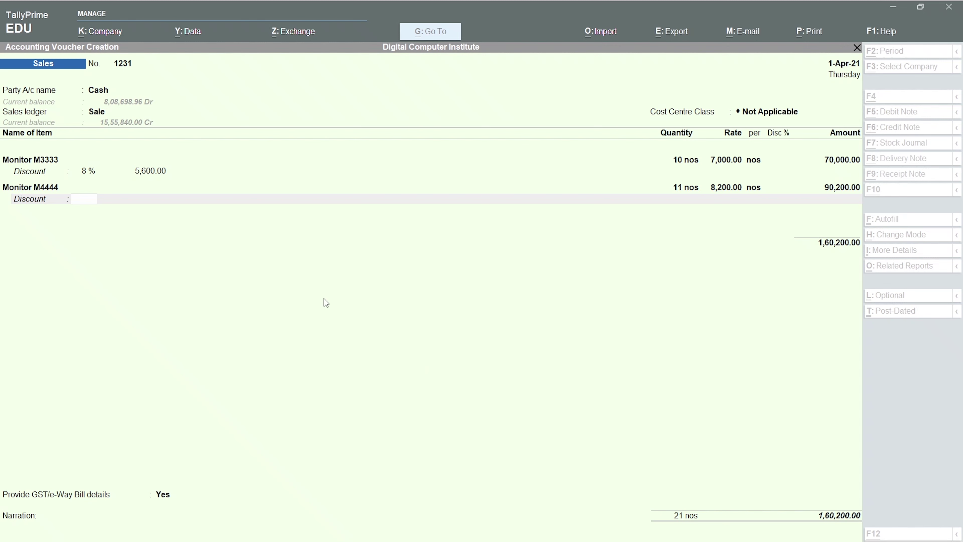
text(9)
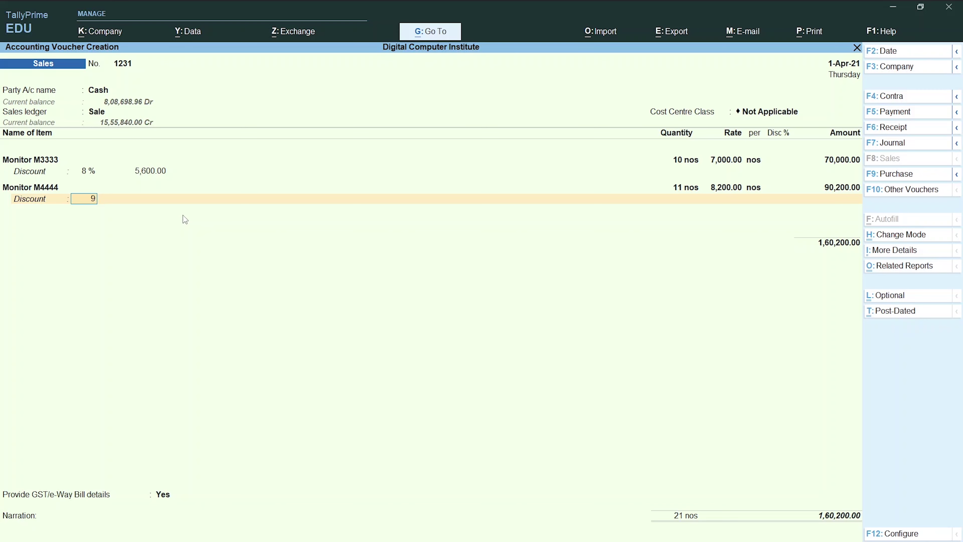
key(Return)
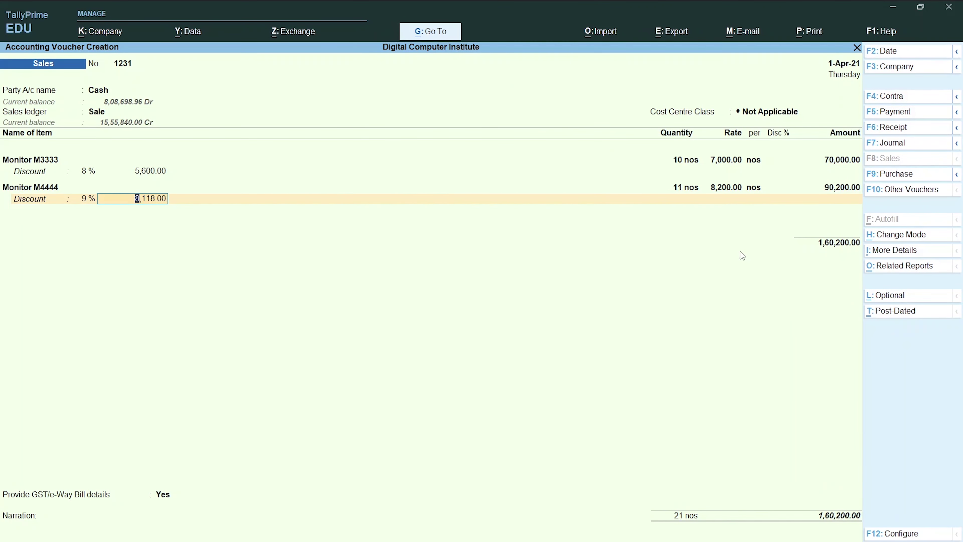
key(Return)
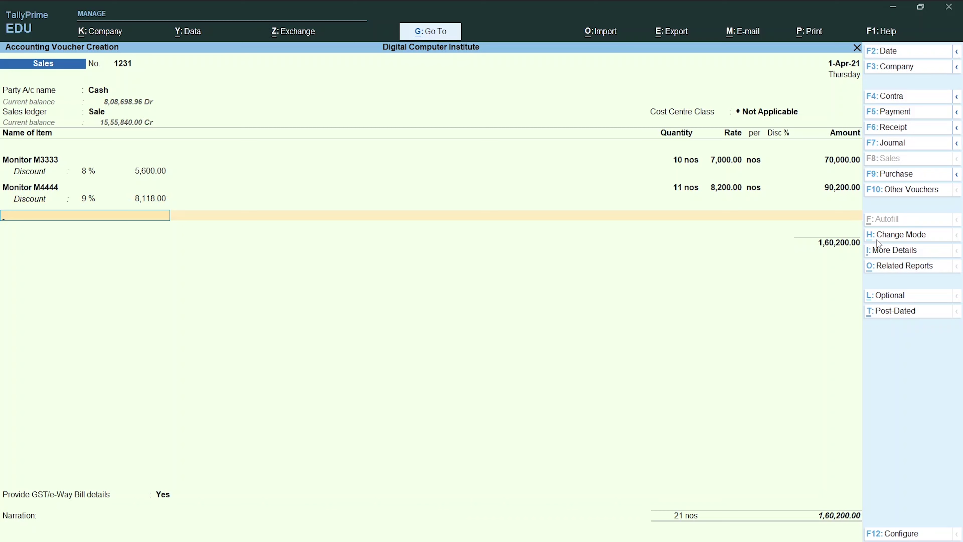
key(Return)
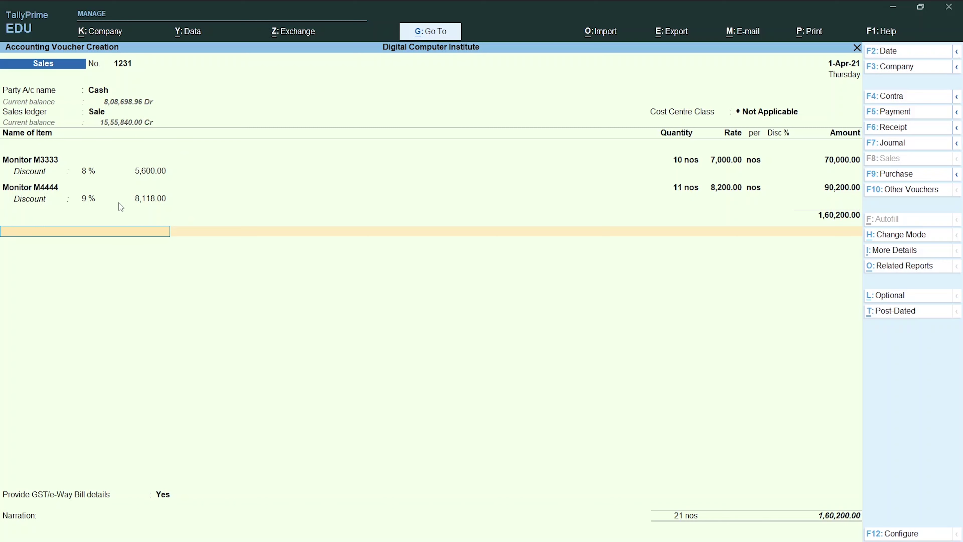
Step: Start creating a new ledger from the voucher's ledger line, entering a name beginning with Disc
key(alt)
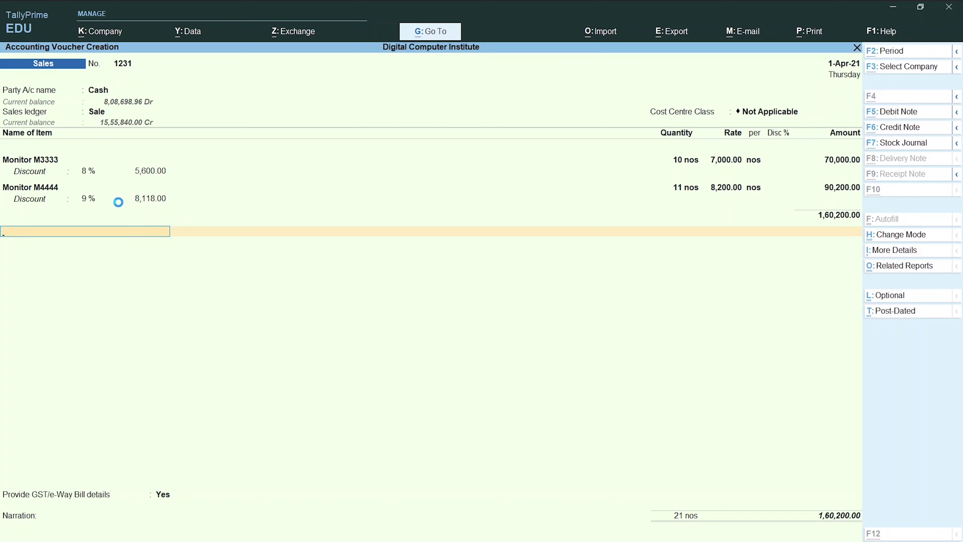
key(alt+c)
text(Disc)
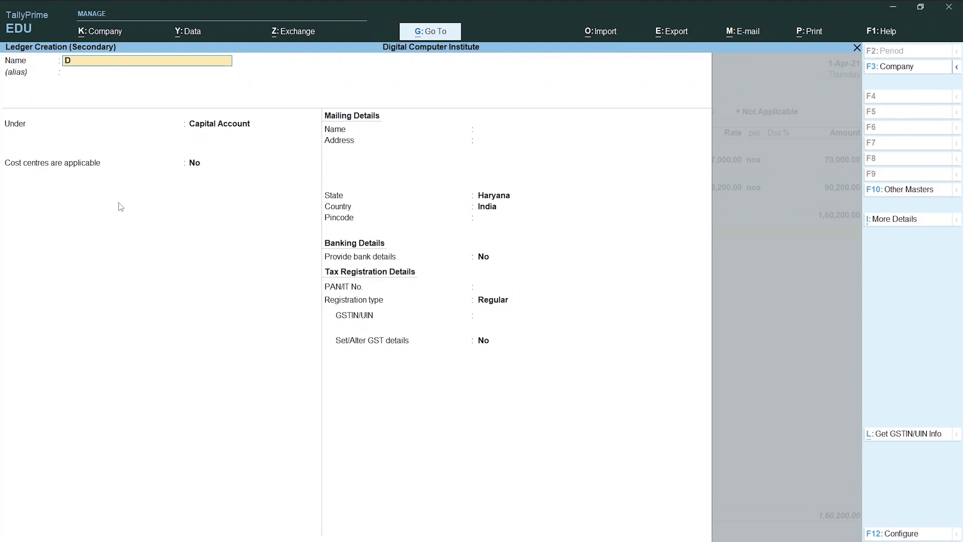